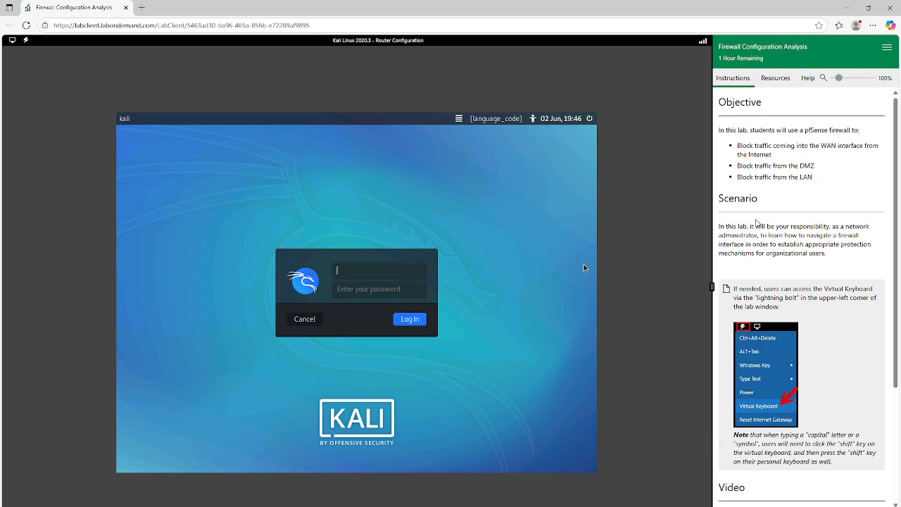
Read through the lab's objective, scenario and video introduction, and advance to the Lab Exercises page
{"action": "scroll", "coordinate": [758, 223], "scroll_direction": "down", "scroll_amount": 1}
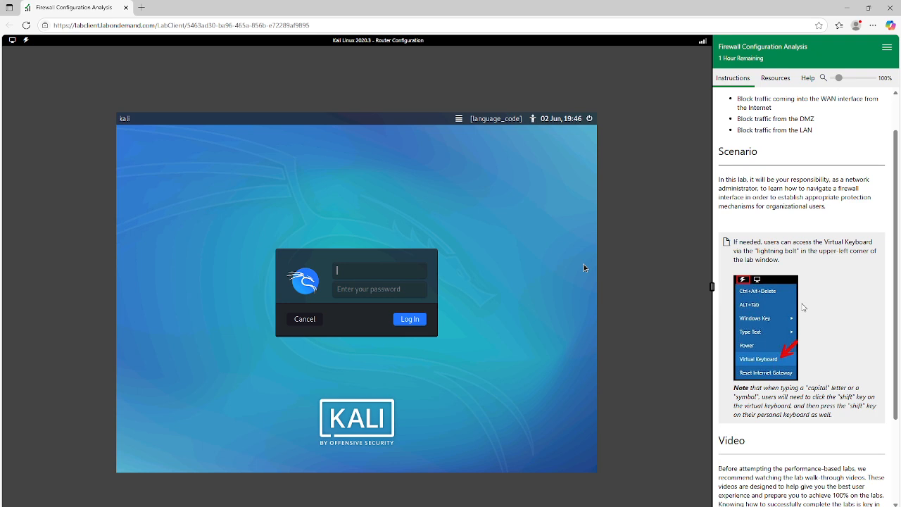
{"action": "scroll", "coordinate": [803, 307], "scroll_direction": "down", "scroll_amount": 3}
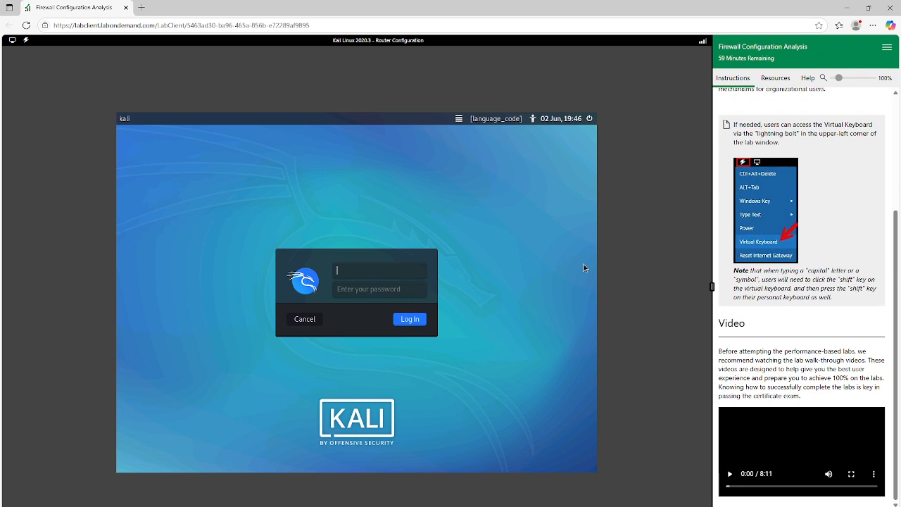
{"action": "left_click", "coordinate": [870, 505]}
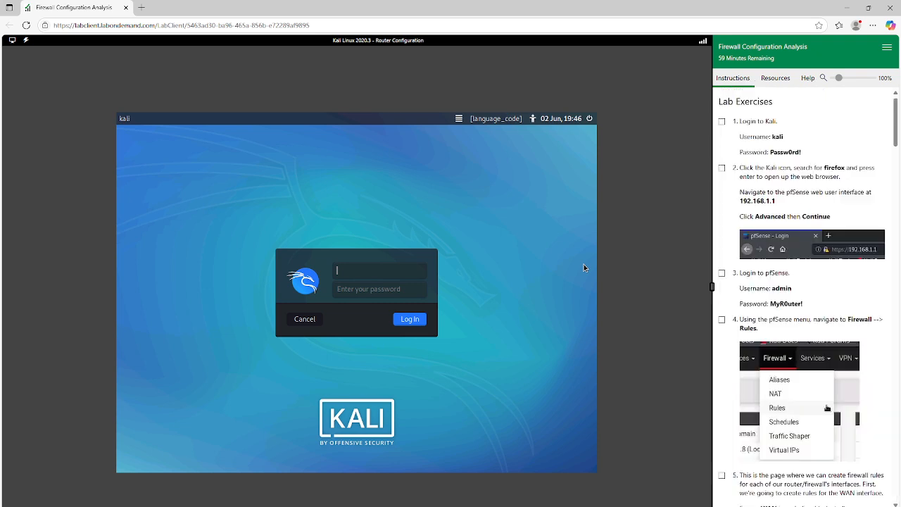
Mark exercise 1 complete and log in to the Kali machine with username kali and the account password
{"action": "left_click", "coordinate": [722, 124]}
{"action": "type", "text": "kali"}
{"action": "key", "text": "Tab"}
{"action": "key", "text": "Return"}
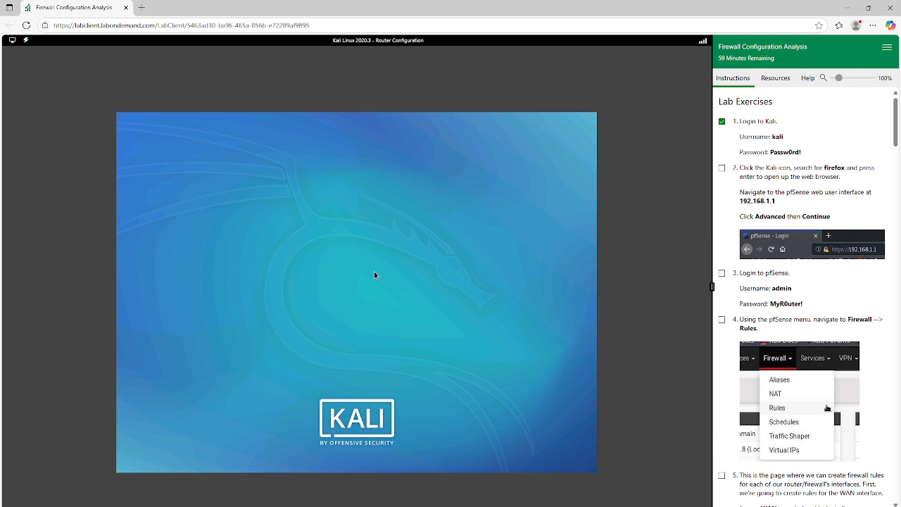
Mark exercise 2 complete and launch Firefox ESR in Kali by searching the applications for "fire"
{"action": "left_click", "coordinate": [722, 167]}
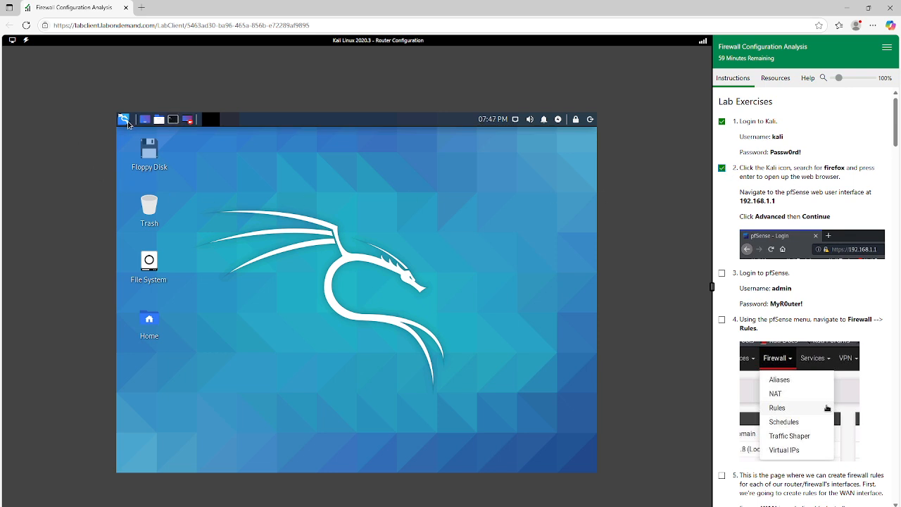
{"action": "left_click", "coordinate": [124, 120]}
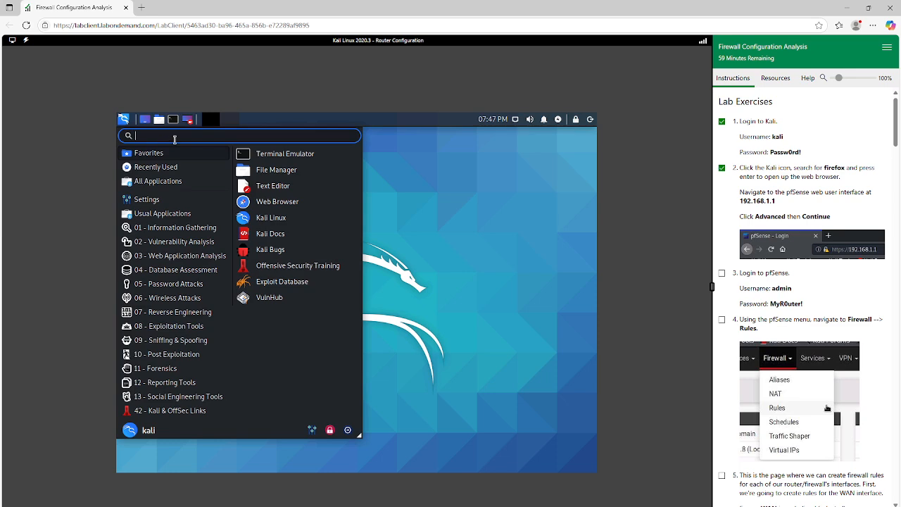
{"action": "type", "text": "fire"}
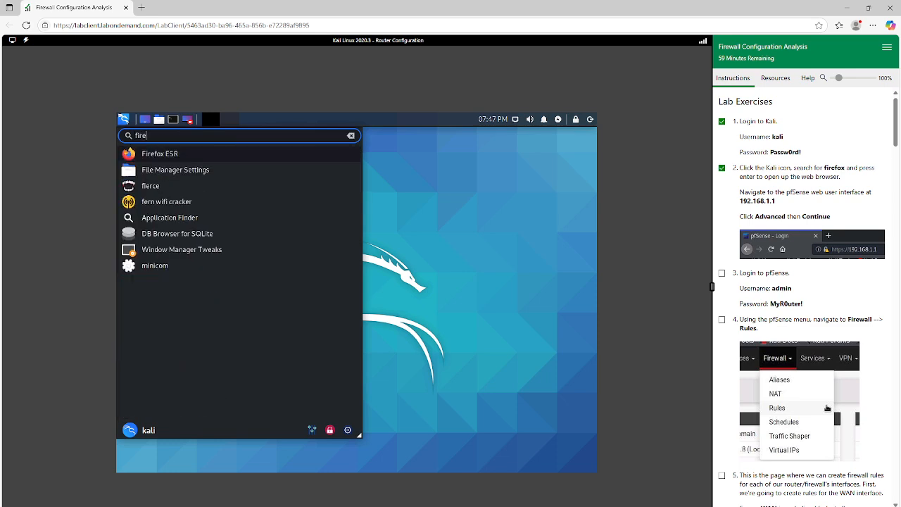
{"action": "left_click", "coordinate": [176, 154]}
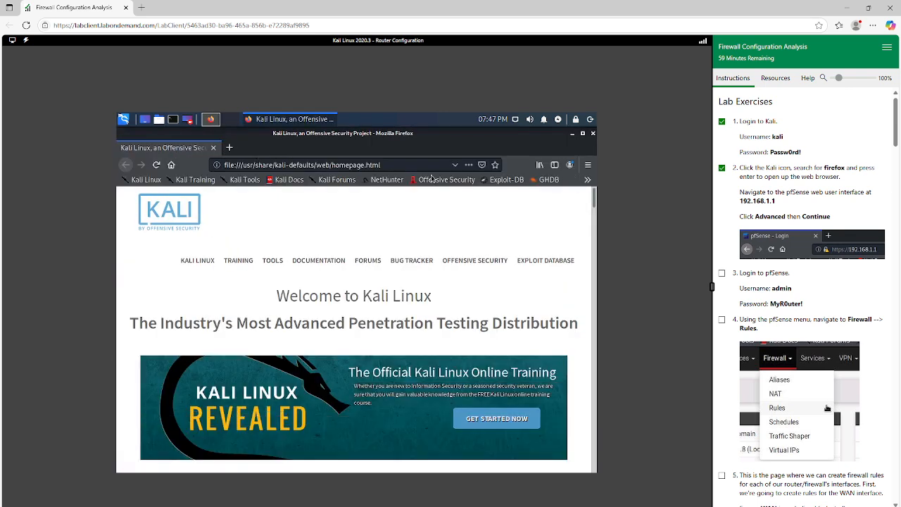
Go to 192.168.1.1 in Firefox and accept the security risk to reach the pfSense sign-in page
{"action": "left_click", "coordinate": [422, 165]}
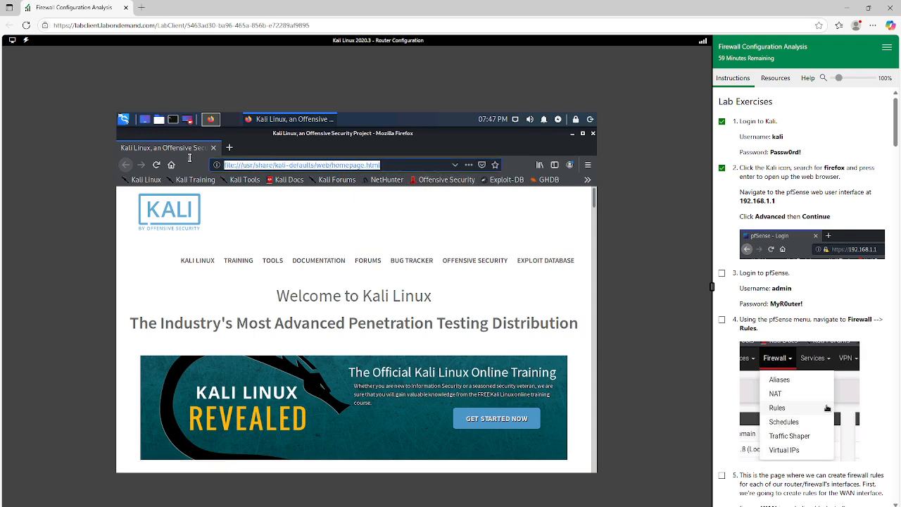
{"action": "type", "text": "192."}
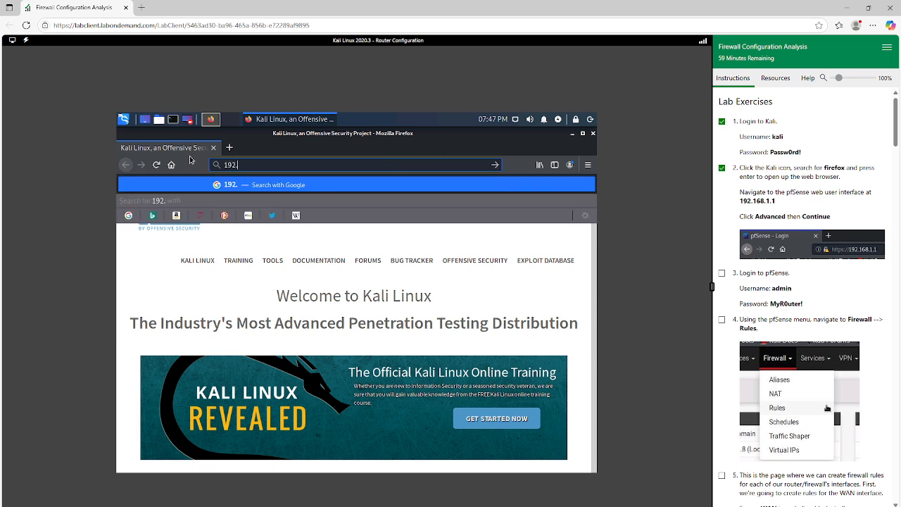
{"action": "type", "text": "168.1.1"}
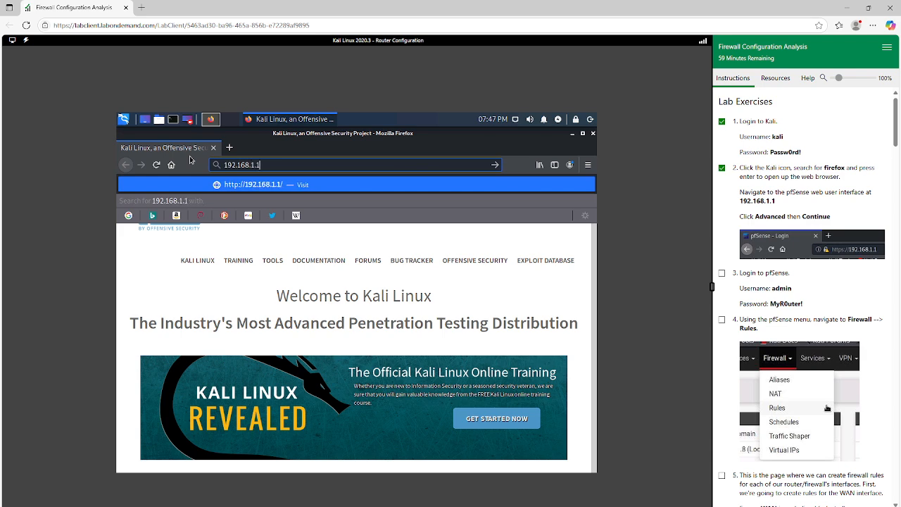
{"action": "key", "text": "Return"}
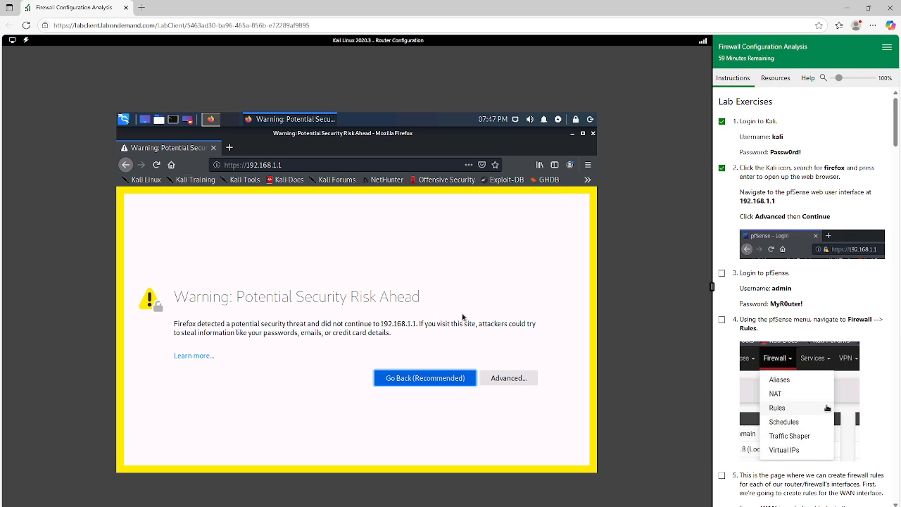
{"action": "left_click", "coordinate": [518, 383]}
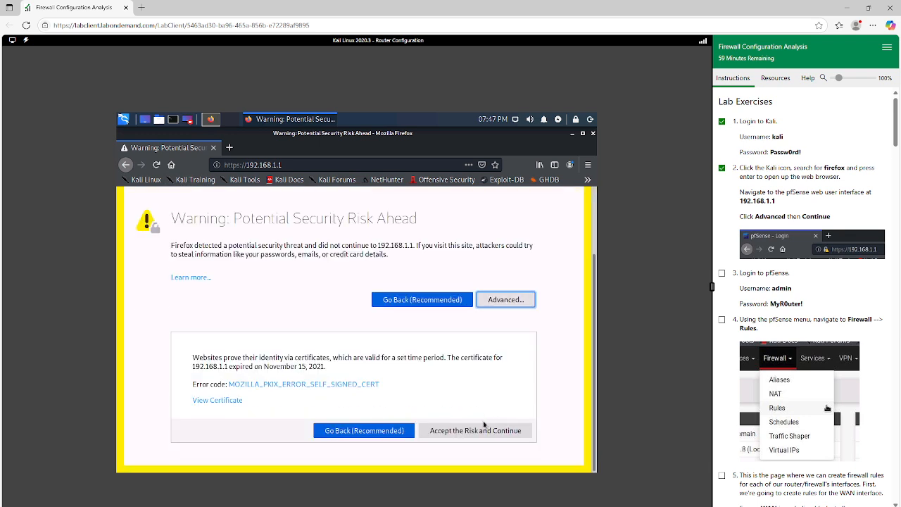
{"action": "left_click", "coordinate": [483, 431]}
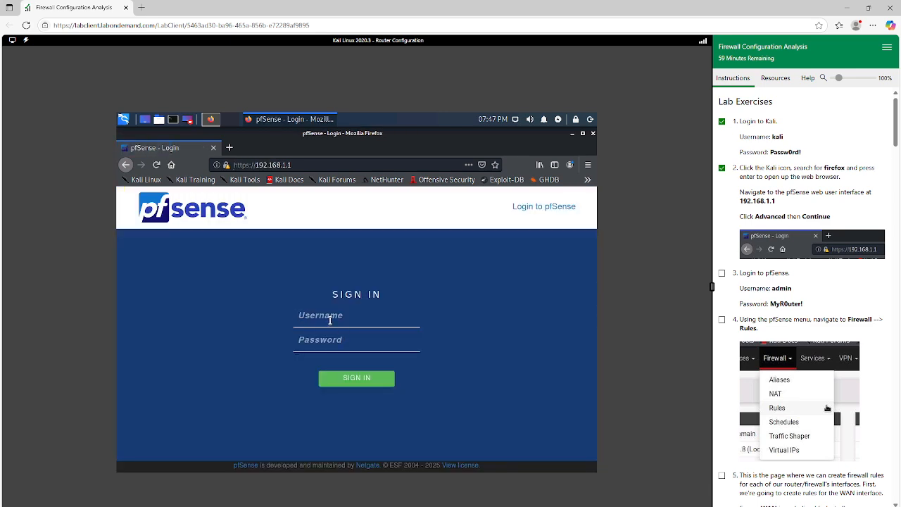
Sign in to pfSense as admin with the account password and decline to save the login in the browser
{"action": "key", "text": "Tab"}
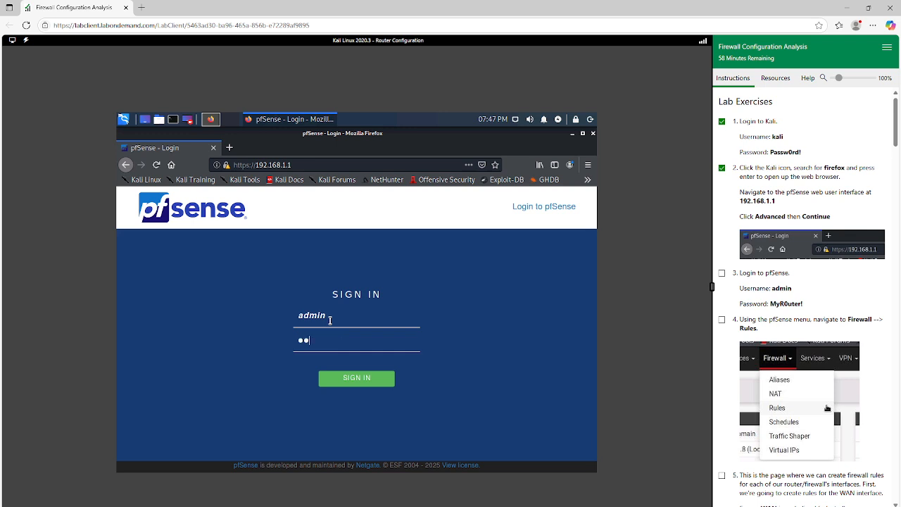
{"action": "key", "text": "Return"}
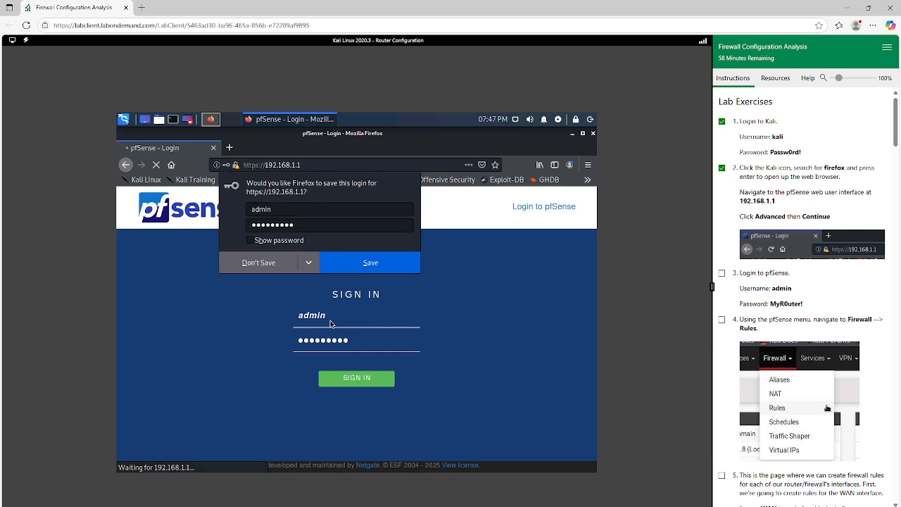
{"action": "left_click", "coordinate": [259, 263]}
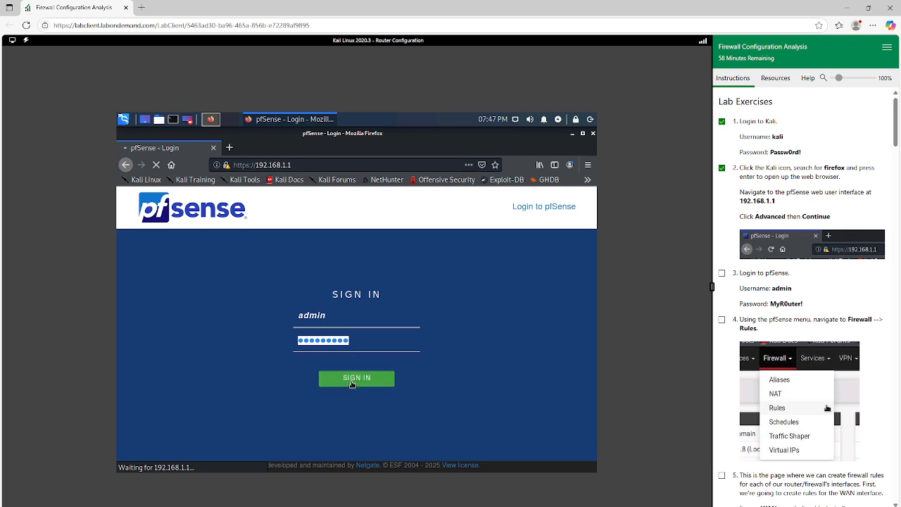
Submit the pfSense sign-in again, acknowledge the CSRF warning and confirm resubmitting the request with a new token
{"action": "left_click", "coordinate": [352, 380]}
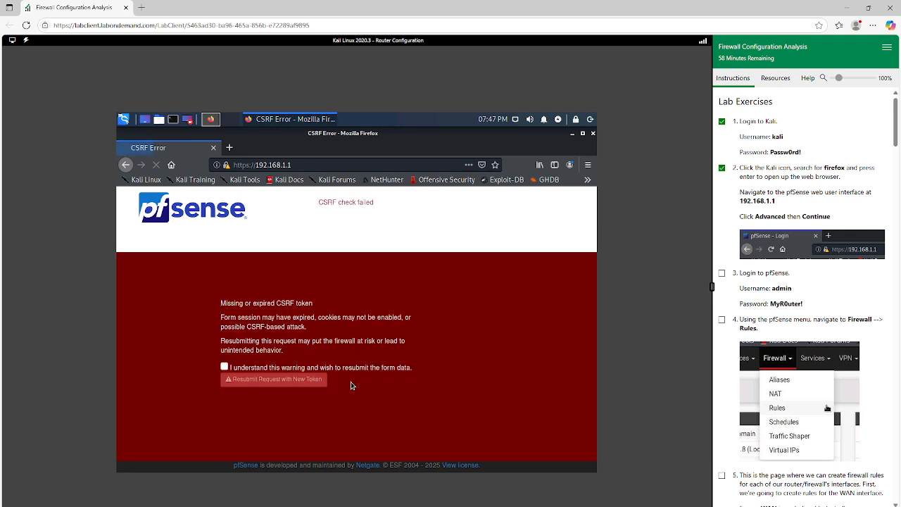
{"action": "left_click", "coordinate": [225, 368]}
{"action": "left_click", "coordinate": [276, 384]}
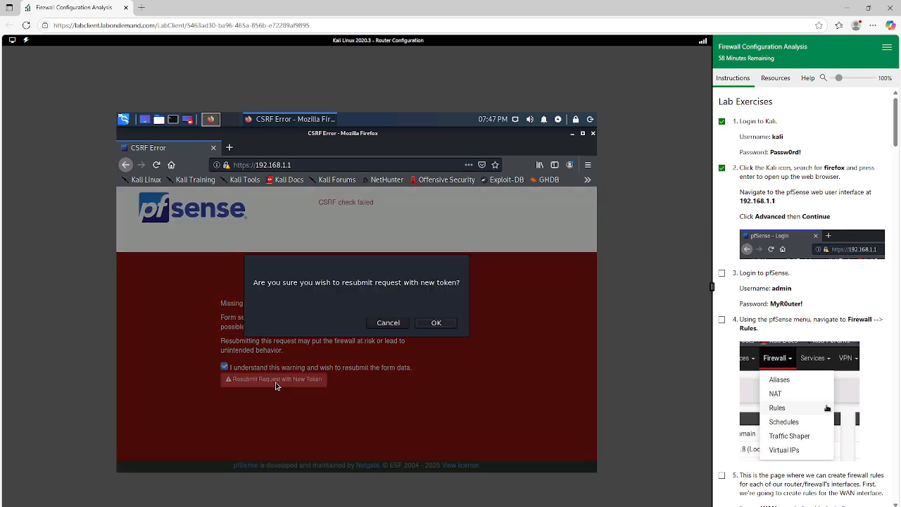
{"action": "left_click", "coordinate": [437, 324]}
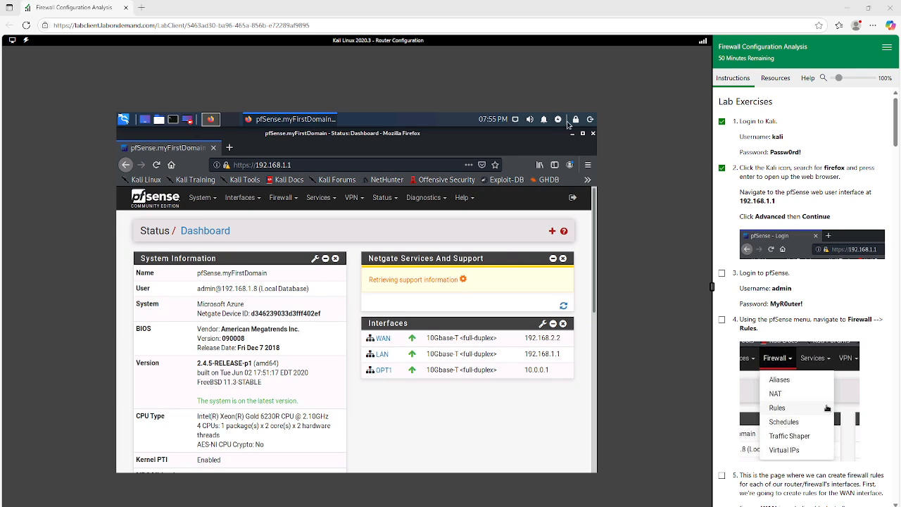
Mark exercises 3 and 4 complete in the lab instructions and open pfSense's Firewall Rules page
{"action": "scroll", "coordinate": [723, 232], "scroll_direction": "down", "scroll_amount": 1}
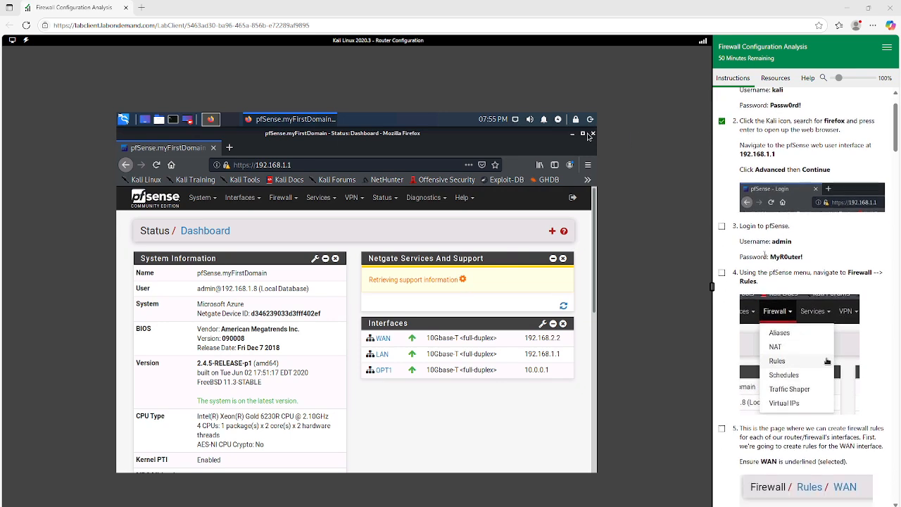
{"action": "left_click", "coordinate": [722, 227]}
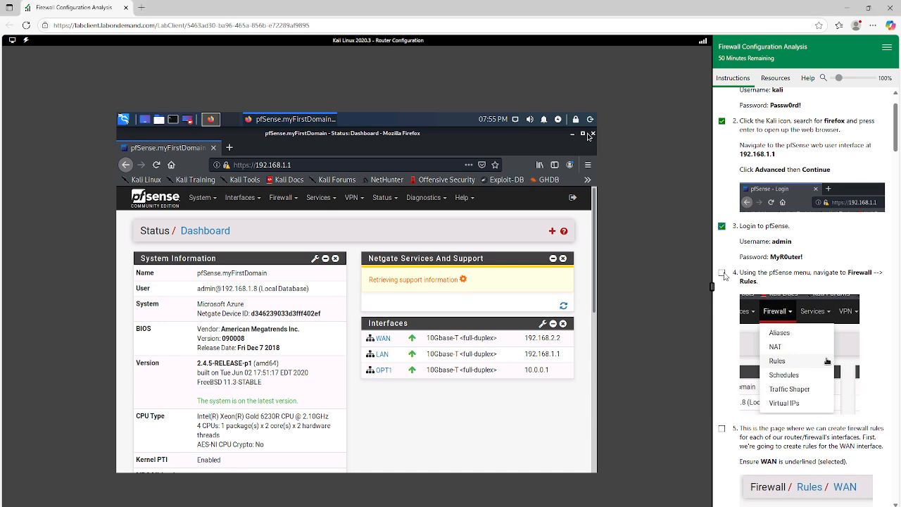
{"action": "left_click", "coordinate": [722, 273]}
{"action": "left_click", "coordinate": [287, 201]}
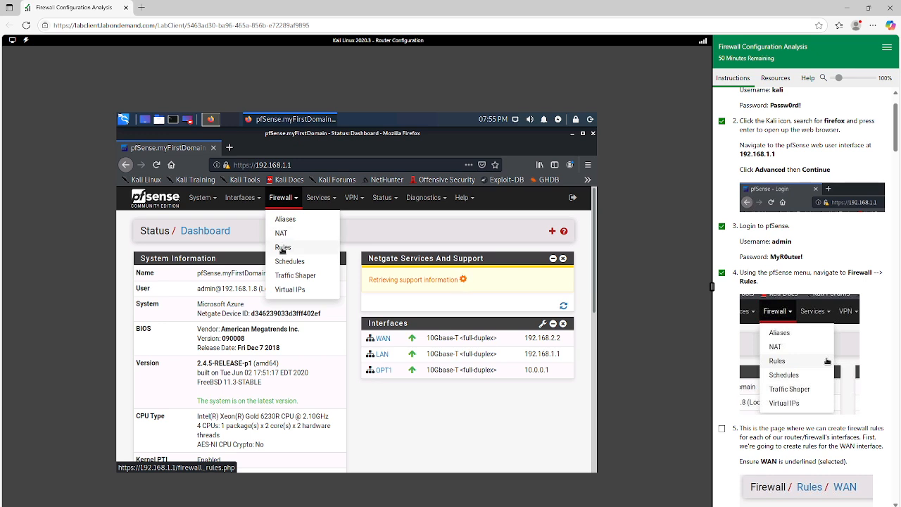
{"action": "left_click", "coordinate": [282, 247]}
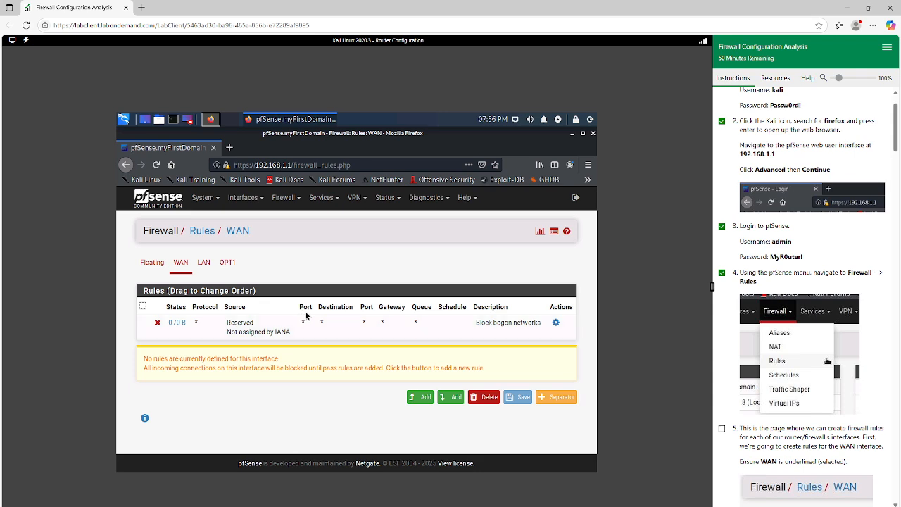
Mark exercises 5 and 6 complete and start a new firewall rule at the top of the WAN rule list
{"action": "scroll", "coordinate": [742, 435], "scroll_direction": "down", "scroll_amount": 3}
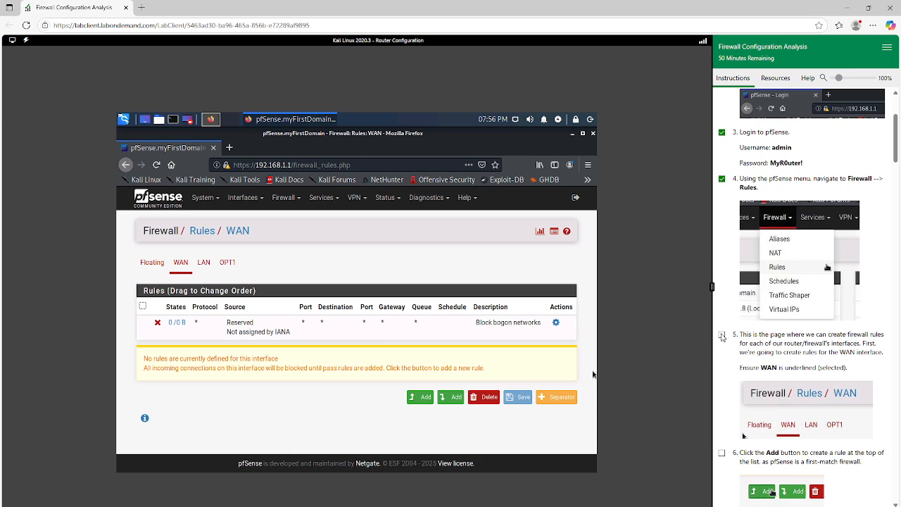
{"action": "left_click", "coordinate": [722, 336]}
{"action": "scroll", "coordinate": [726, 367], "scroll_direction": "down", "scroll_amount": 4}
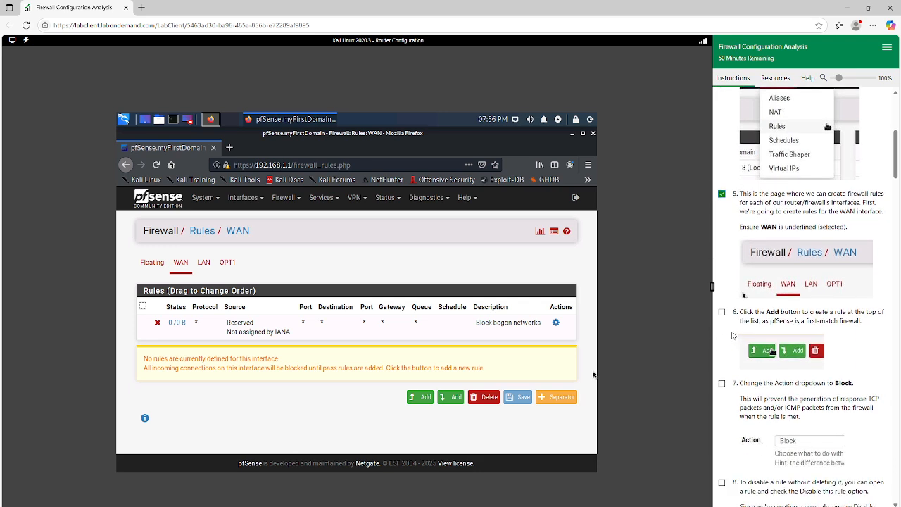
{"action": "left_click", "coordinate": [721, 312]}
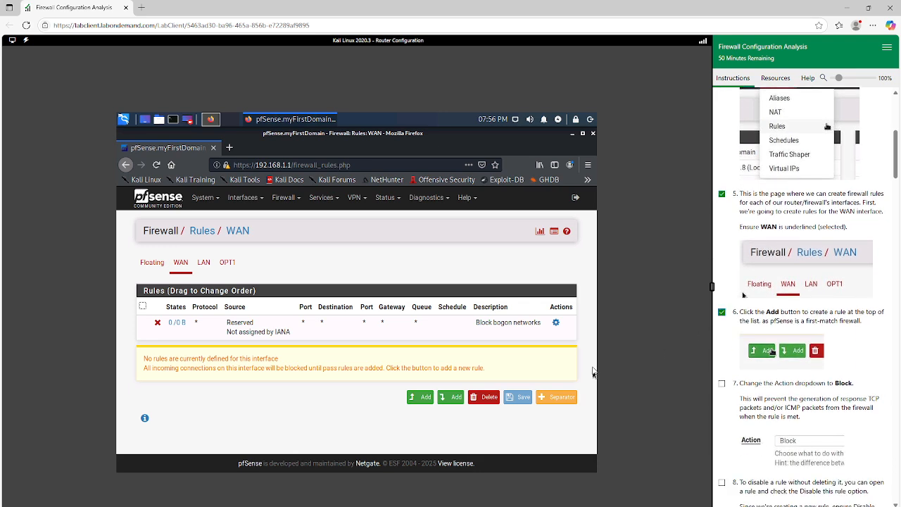
{"action": "left_click", "coordinate": [424, 397]}
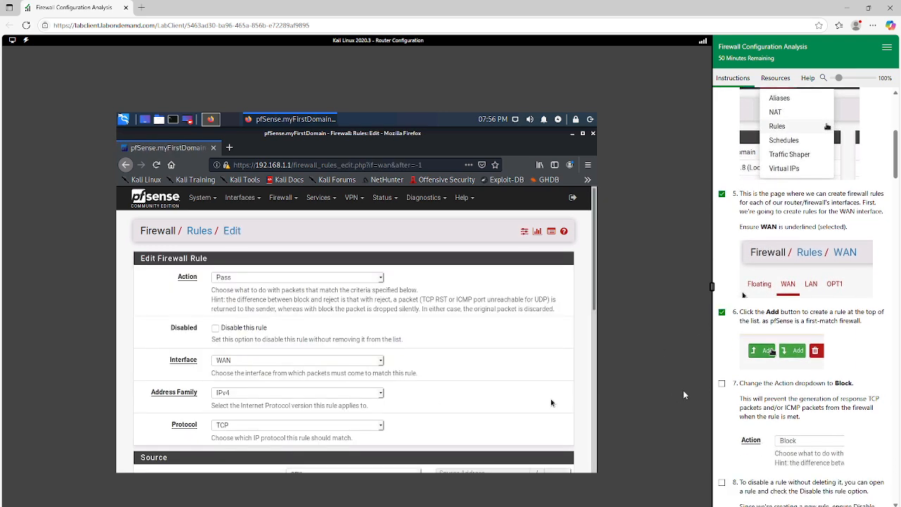
Mark exercise 7 complete and set the new WAN rule's Action to Block
{"action": "scroll", "coordinate": [760, 368], "scroll_direction": "down", "scroll_amount": 1}
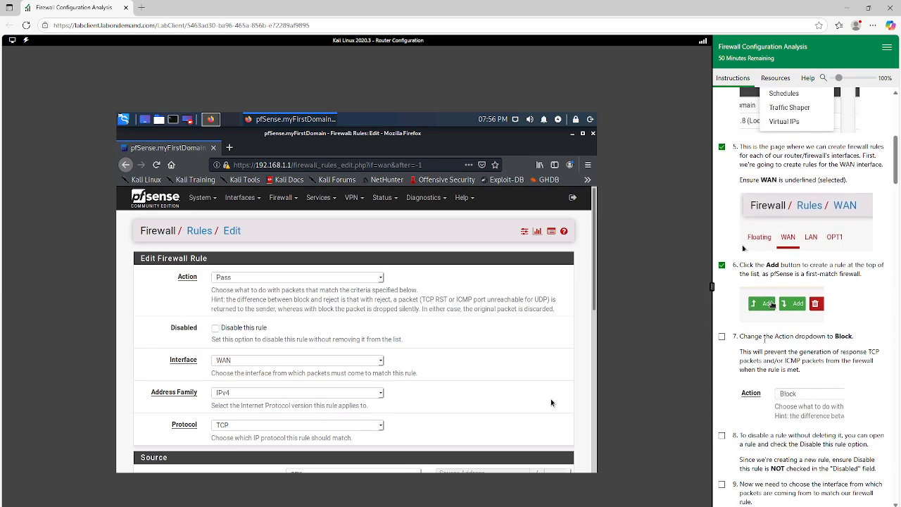
{"action": "scroll", "coordinate": [767, 325], "scroll_direction": "down", "scroll_amount": 1}
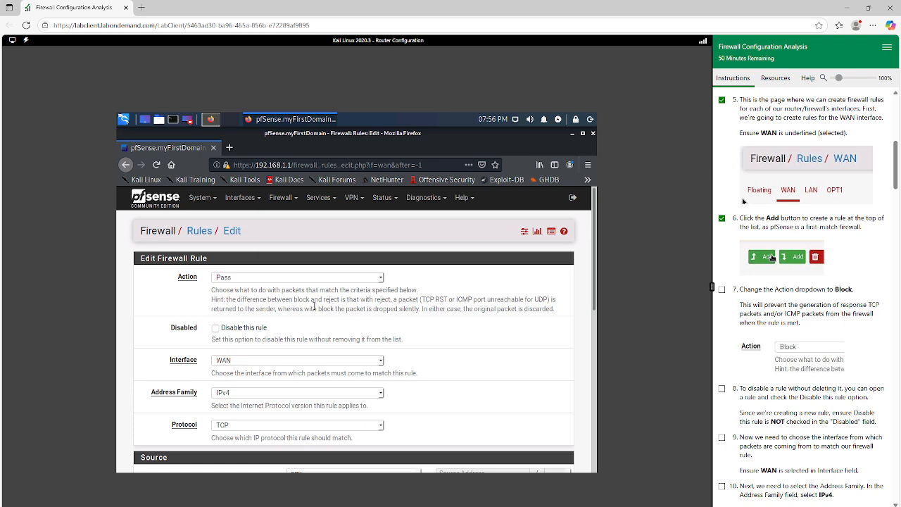
{"action": "scroll", "coordinate": [746, 322], "scroll_direction": "down", "scroll_amount": 1}
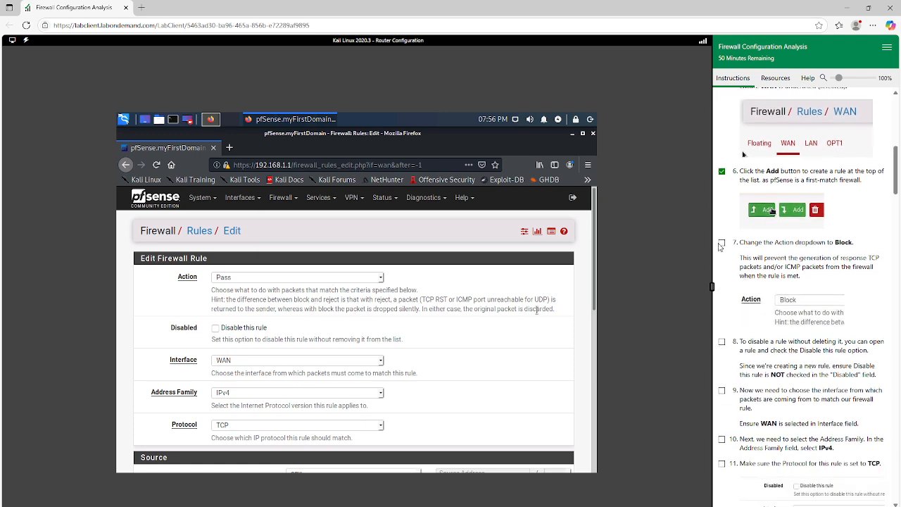
{"action": "left_click", "coordinate": [721, 243]}
{"action": "left_click", "coordinate": [245, 278]}
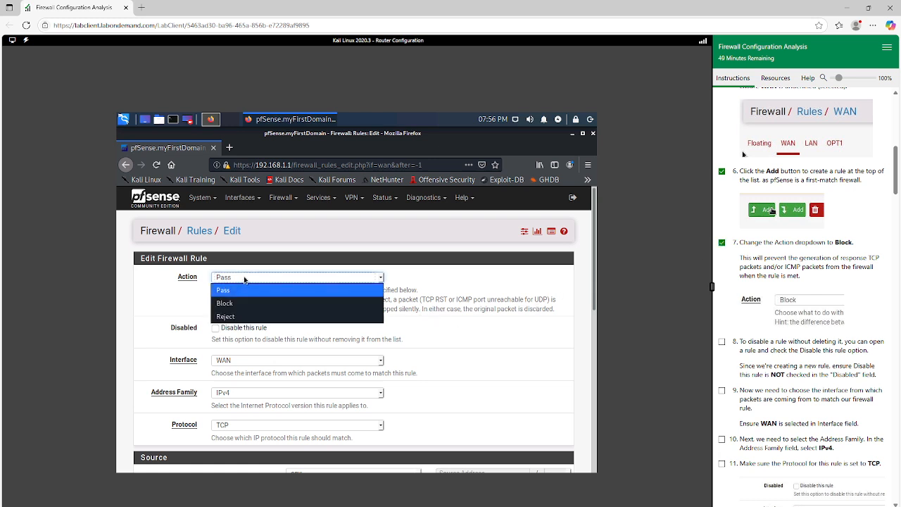
{"action": "left_click", "coordinate": [236, 299]}
Check that "Disable this rule" is left unchecked for the new rule and mark exercise 8 complete
{"action": "scroll", "coordinate": [329, 307], "scroll_direction": "down", "scroll_amount": 1}
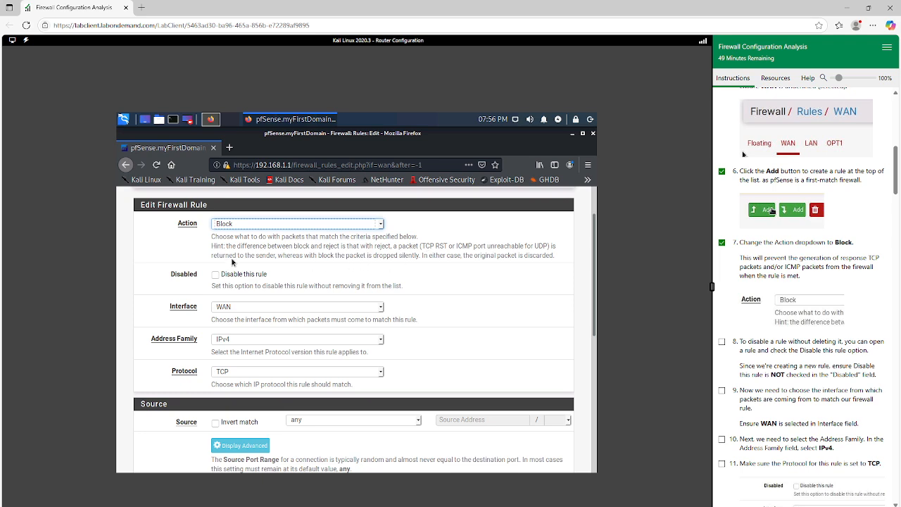
{"action": "scroll", "coordinate": [221, 264], "scroll_direction": "down", "scroll_amount": 2}
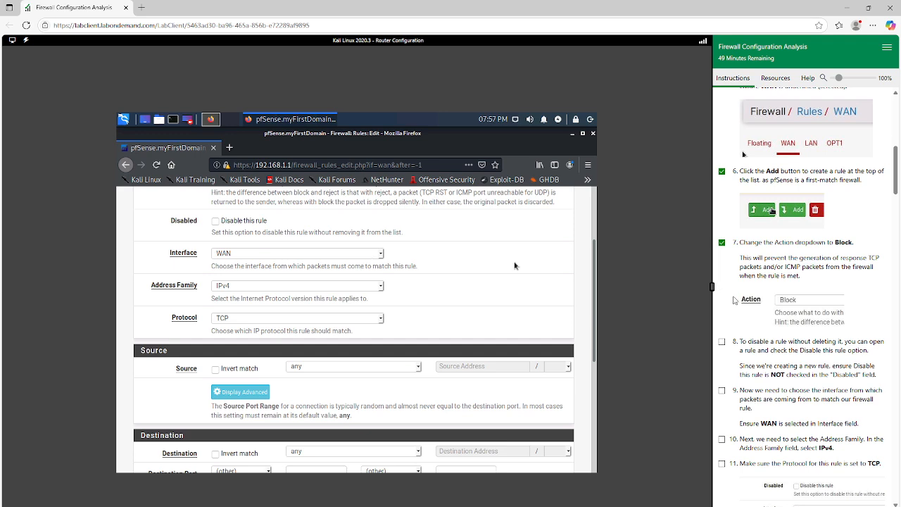
{"action": "scroll", "coordinate": [753, 304], "scroll_direction": "down", "scroll_amount": 3}
{"action": "left_click", "coordinate": [722, 248]}
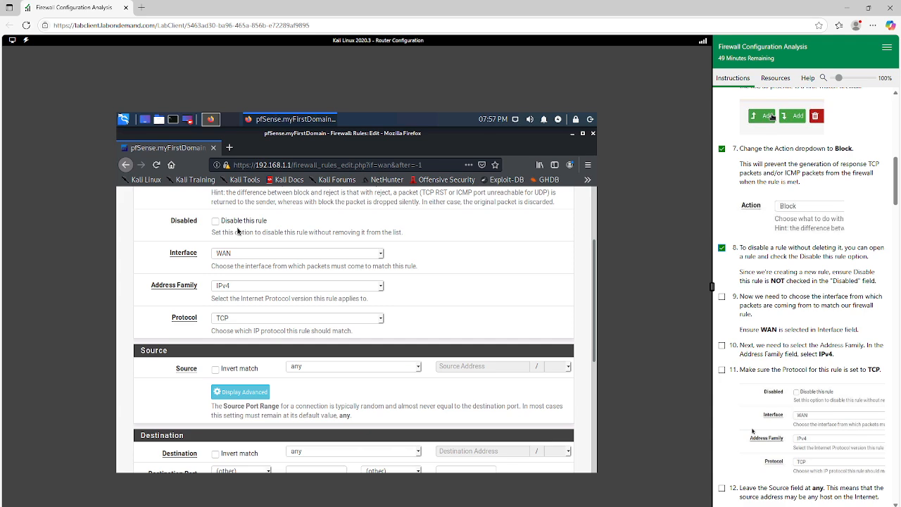
{"action": "scroll", "coordinate": [243, 232], "scroll_direction": "down", "scroll_amount": 2}
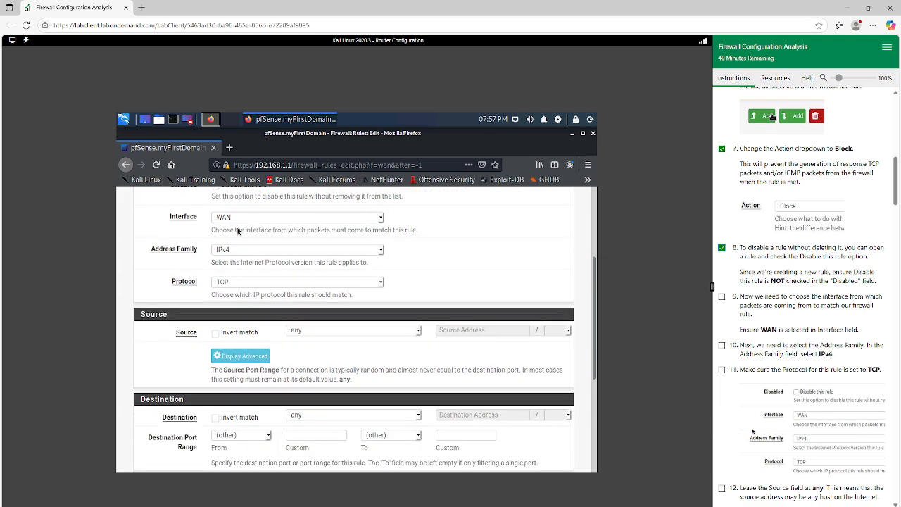
{"action": "scroll", "coordinate": [258, 225], "scroll_direction": "up", "scroll_amount": 2}
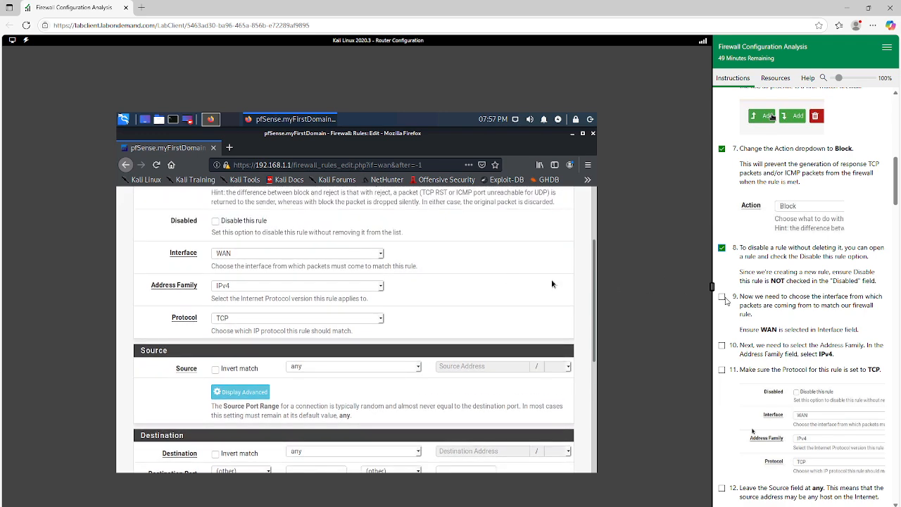
Mark exercises 9, 10 and 11 complete in the lab instructions
{"action": "left_click", "coordinate": [721, 296]}
{"action": "scroll", "coordinate": [763, 299], "scroll_direction": "down", "scroll_amount": 1}
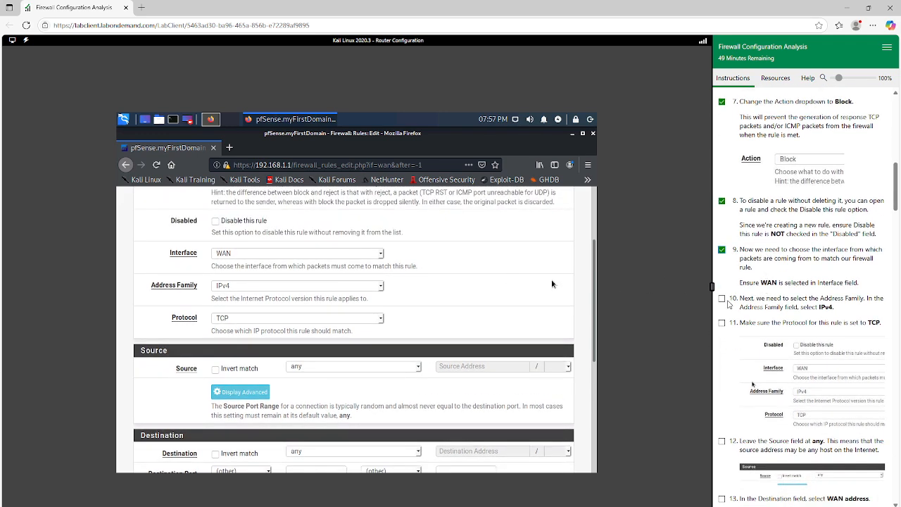
{"action": "left_click", "coordinate": [721, 298]}
{"action": "scroll", "coordinate": [732, 302], "scroll_direction": "down", "scroll_amount": 1}
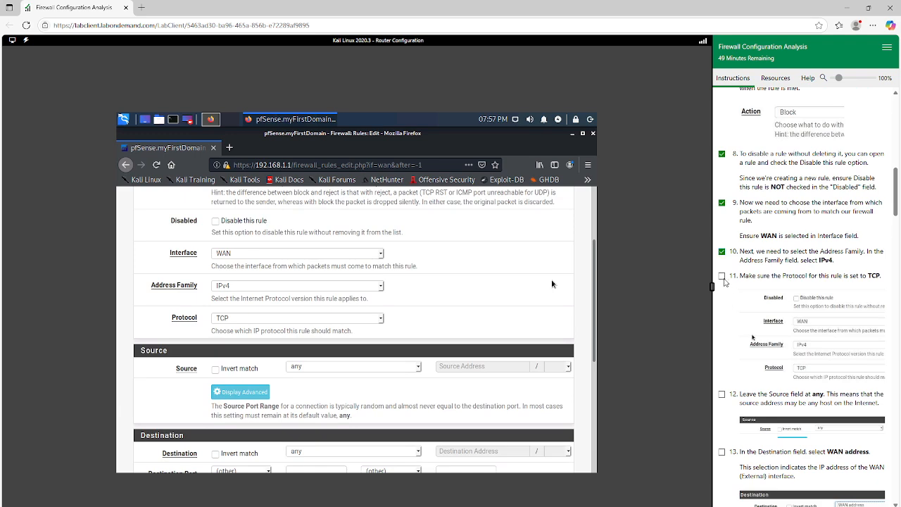
{"action": "left_click", "coordinate": [721, 276]}
{"action": "scroll", "coordinate": [732, 281], "scroll_direction": "up", "scroll_amount": 1}
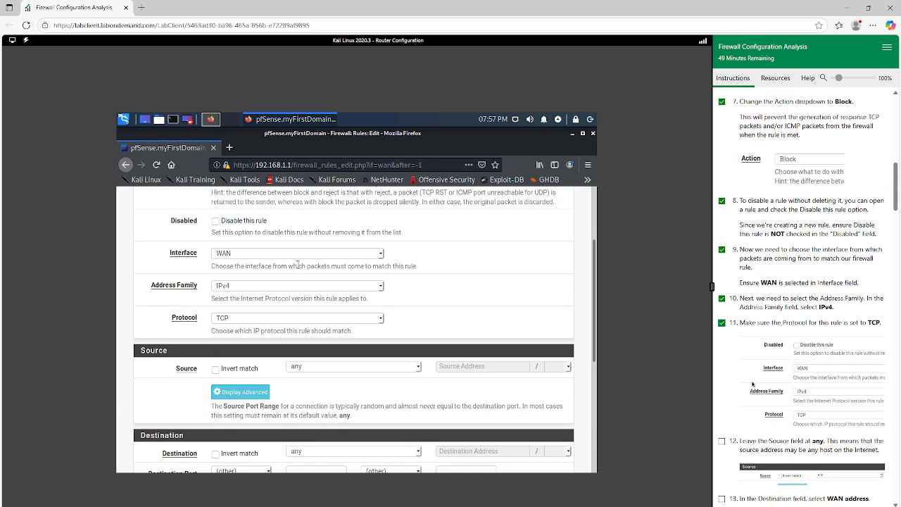
Make sure the new rule uses Interface WAN, Address Family IPv4 and Protocol TCP
{"action": "scroll", "coordinate": [288, 275], "scroll_direction": "up", "scroll_amount": 2}
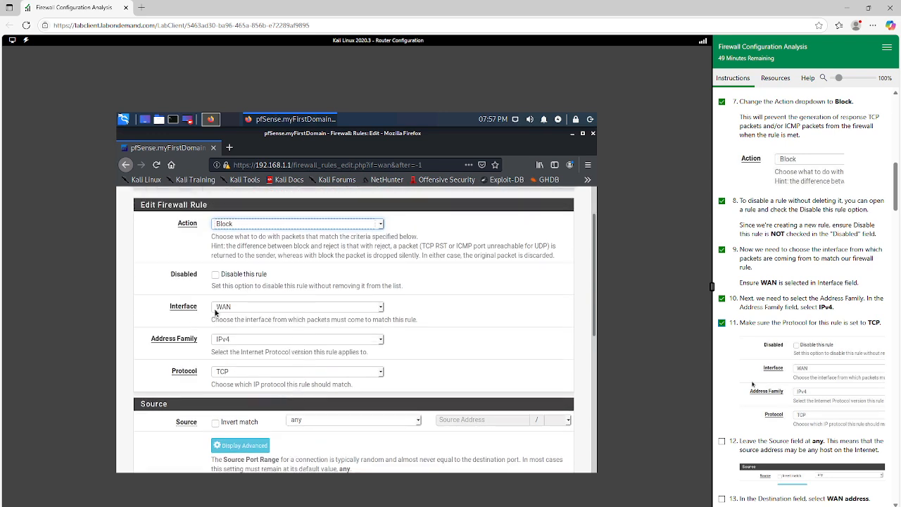
{"action": "left_click", "coordinate": [232, 307]}
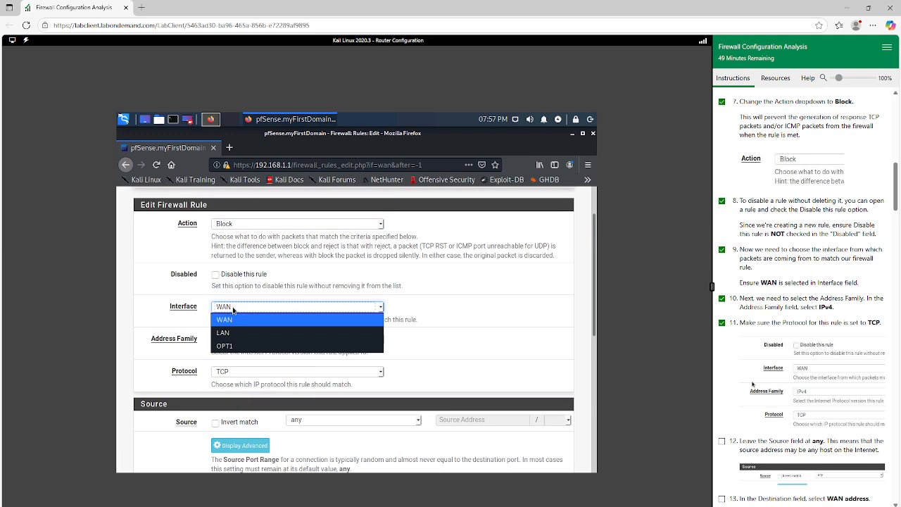
{"action": "left_click", "coordinate": [233, 309]}
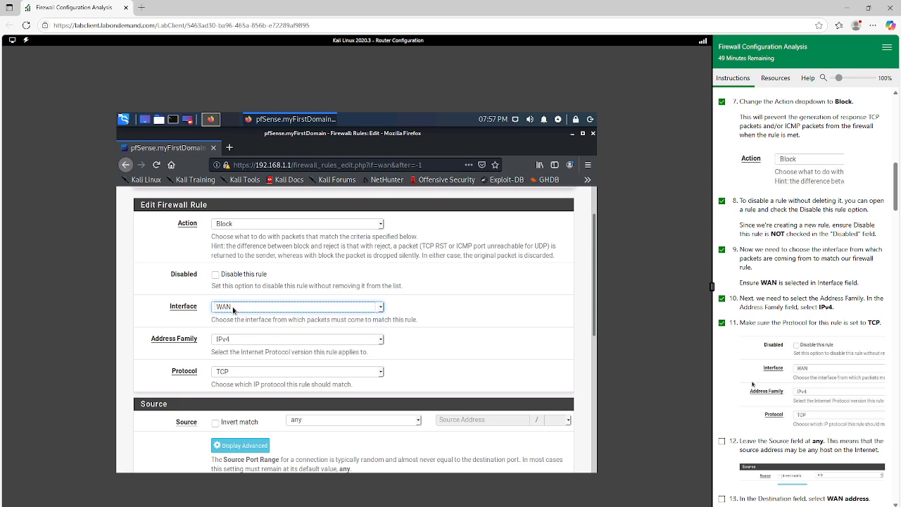
{"action": "left_click", "coordinate": [240, 342]}
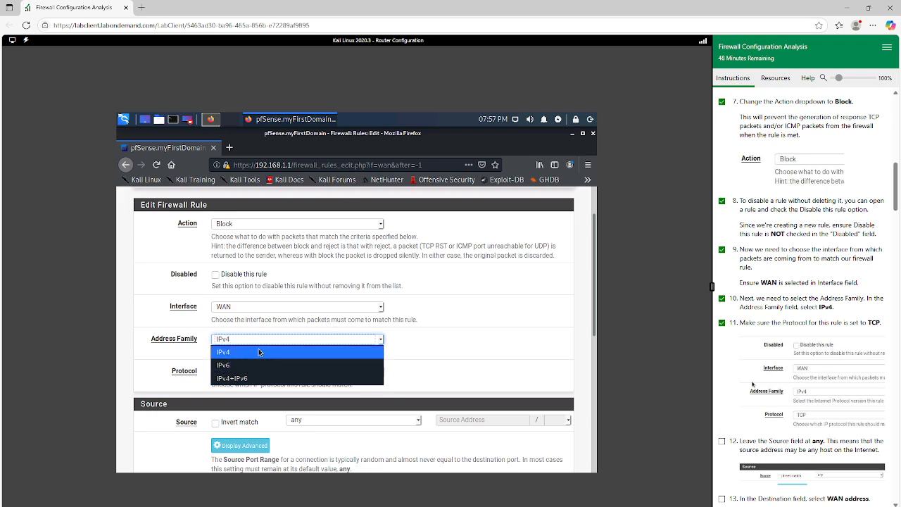
{"action": "left_click", "coordinate": [259, 352]}
{"action": "scroll", "coordinate": [404, 329], "scroll_direction": "down", "scroll_amount": 3}
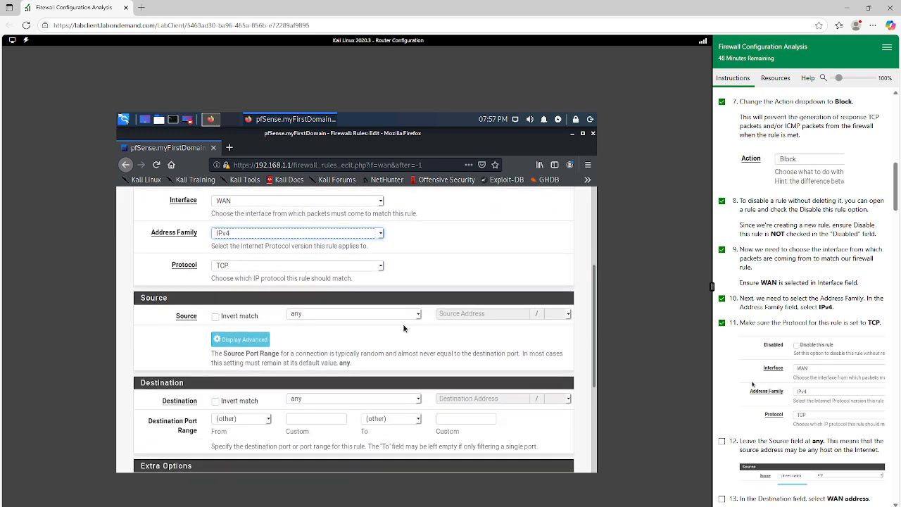
{"action": "left_click", "coordinate": [235, 266]}
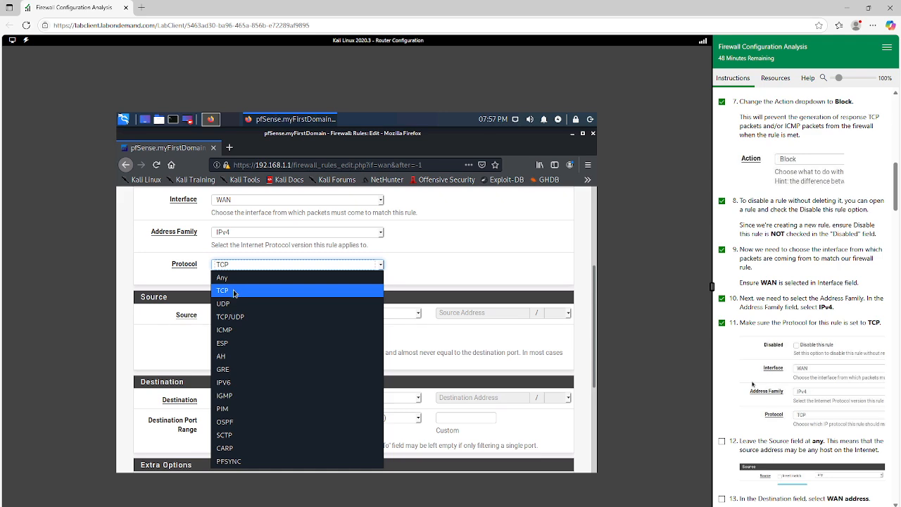
{"action": "left_click", "coordinate": [236, 292]}
{"action": "scroll", "coordinate": [410, 256], "scroll_direction": "down", "scroll_amount": 1}
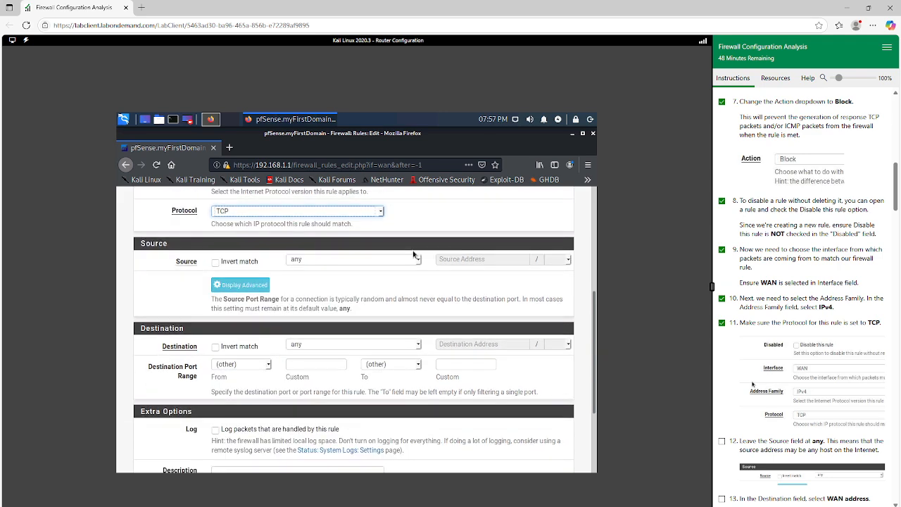
Mark exercise 12 complete and check the Source options, leaving the rule's Source at any
{"action": "scroll", "coordinate": [787, 371], "scroll_direction": "down", "scroll_amount": 2}
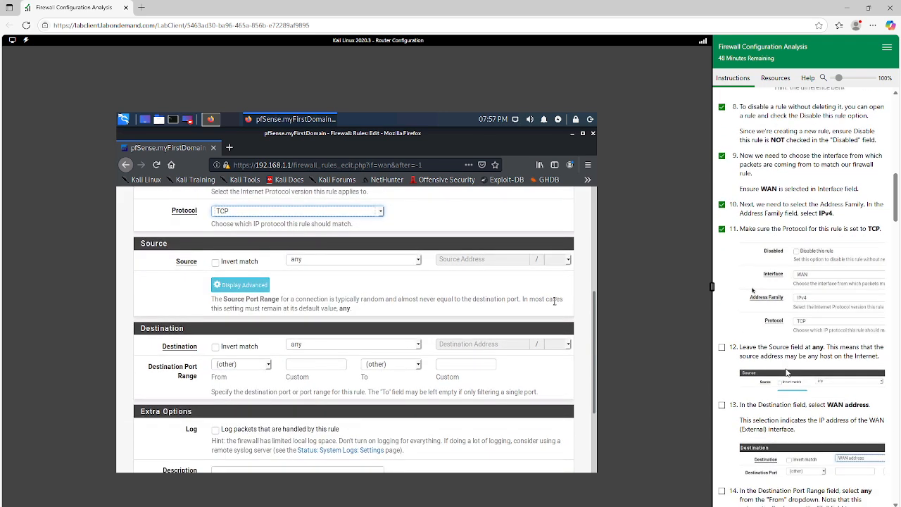
{"action": "left_click", "coordinate": [721, 347]}
{"action": "scroll", "coordinate": [783, 346], "scroll_direction": "down", "scroll_amount": 1}
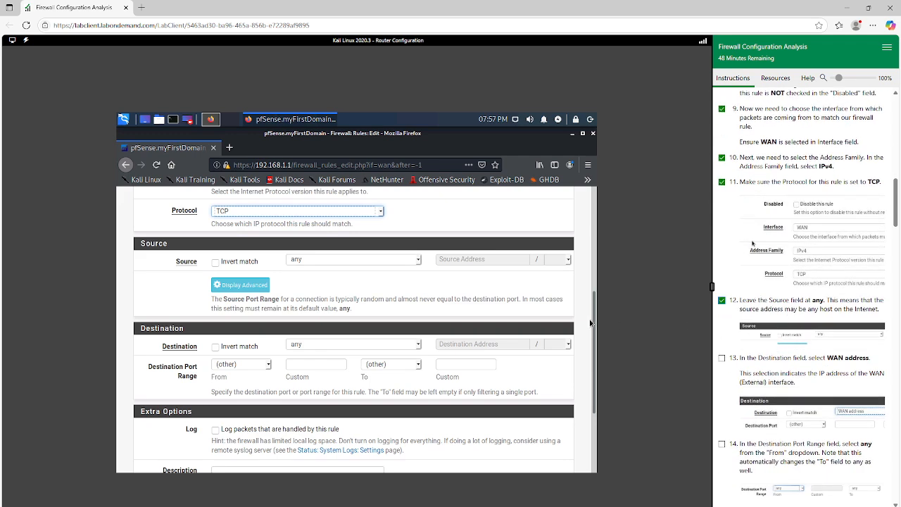
{"action": "scroll", "coordinate": [372, 274], "scroll_direction": "up", "scroll_amount": 1}
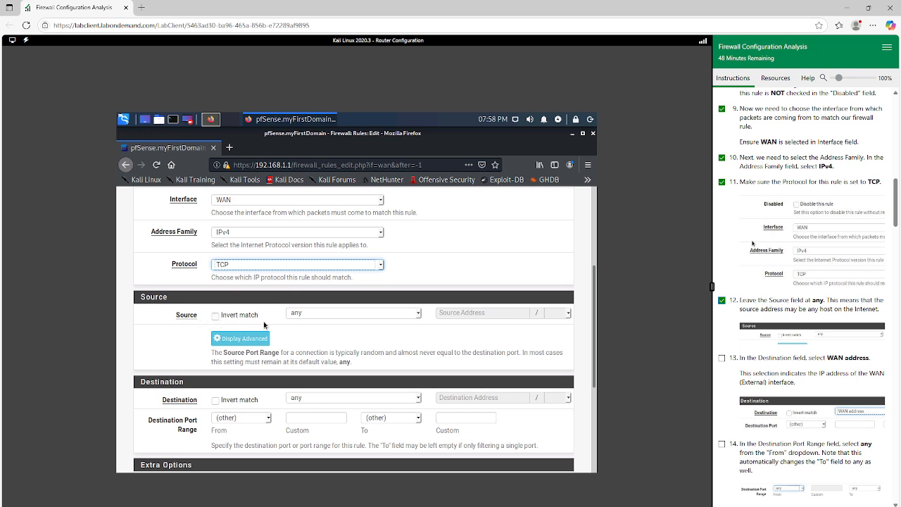
{"action": "left_click", "coordinate": [329, 314]}
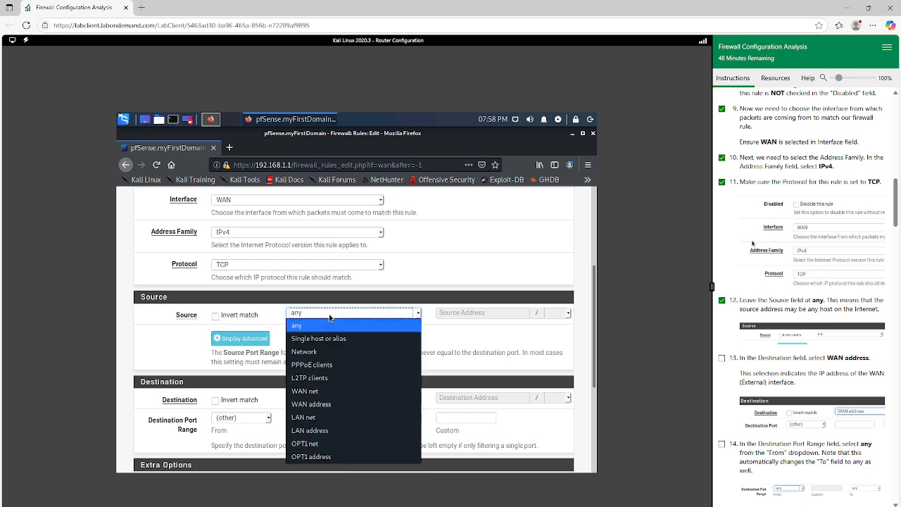
{"action": "left_click", "coordinate": [329, 317]}
Mark exercise 13 complete and set the rule's Destination to WAN address
{"action": "scroll", "coordinate": [757, 390], "scroll_direction": "down", "scroll_amount": 2}
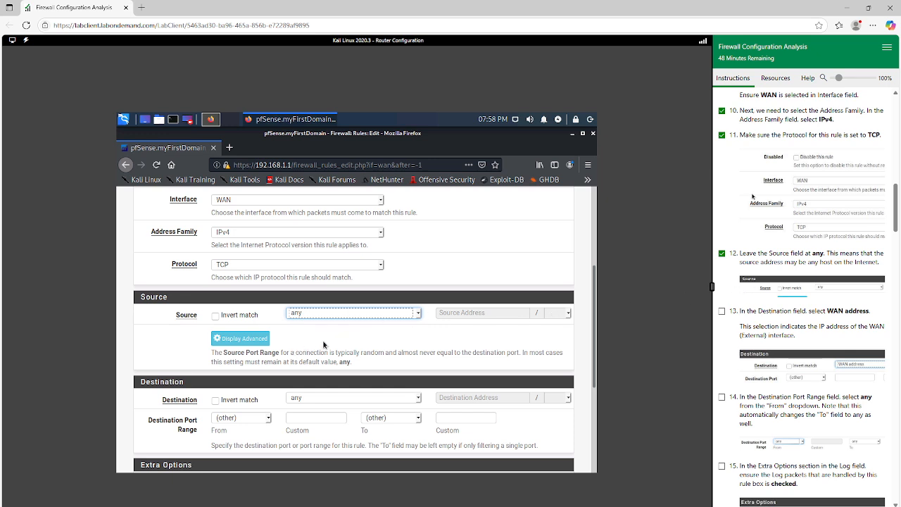
{"action": "scroll", "coordinate": [323, 344], "scroll_direction": "down", "scroll_amount": 2}
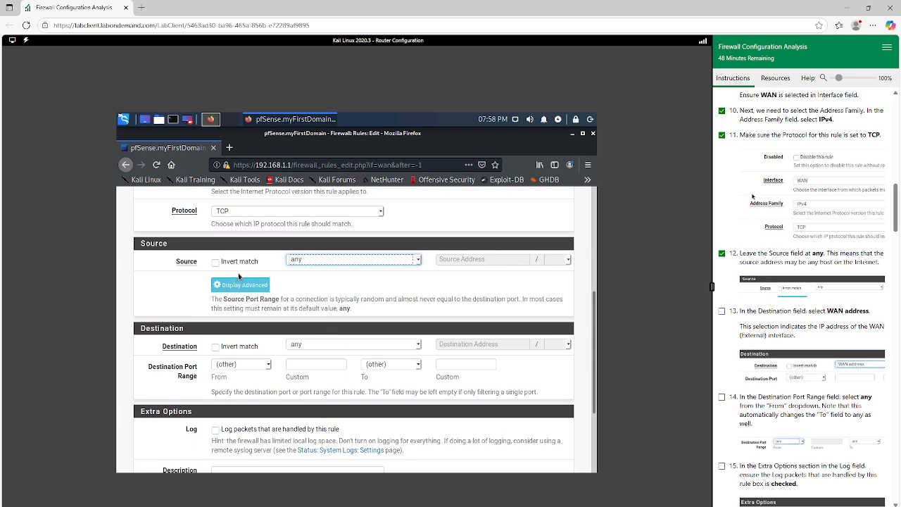
{"action": "scroll", "coordinate": [735, 271], "scroll_direction": "down", "scroll_amount": 1}
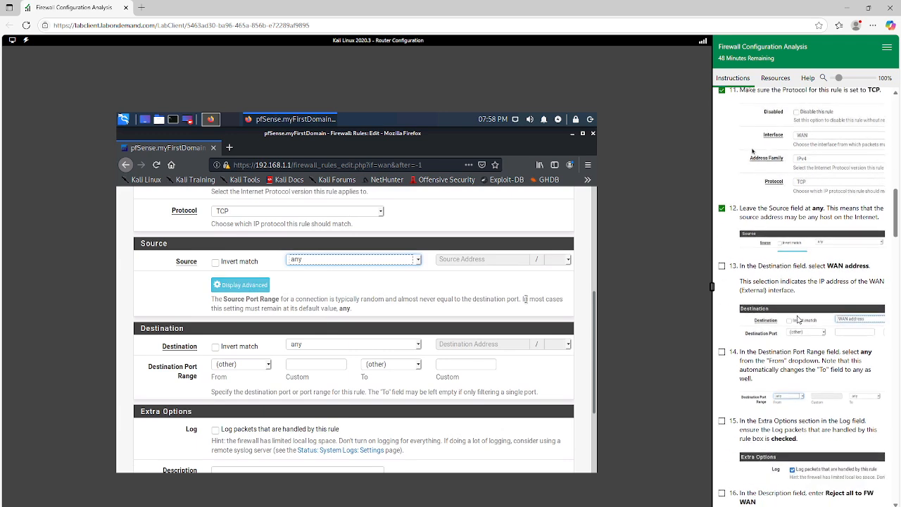
{"action": "left_click", "coordinate": [721, 264]}
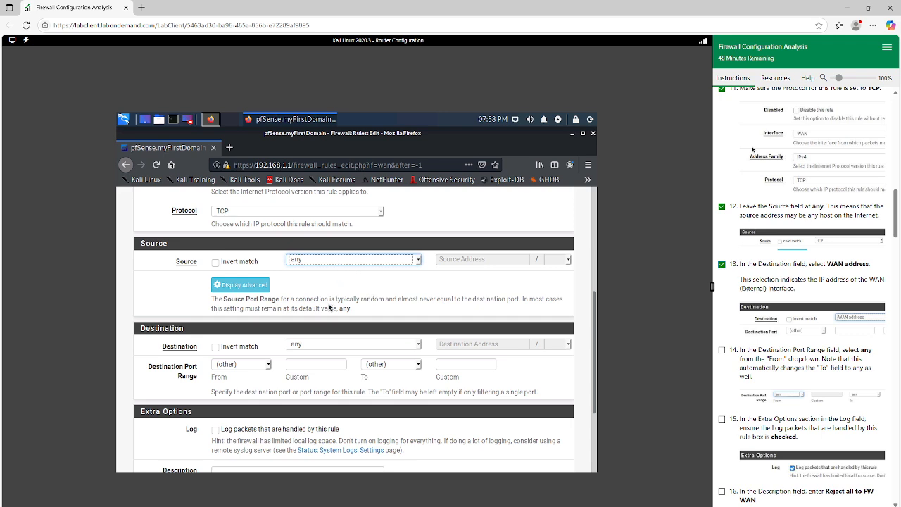
{"action": "left_click", "coordinate": [321, 345]}
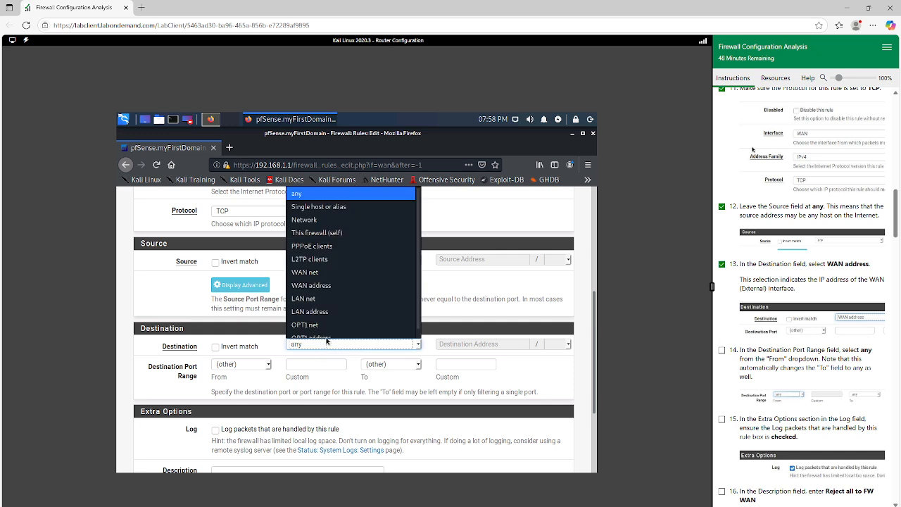
{"action": "left_click", "coordinate": [335, 288]}
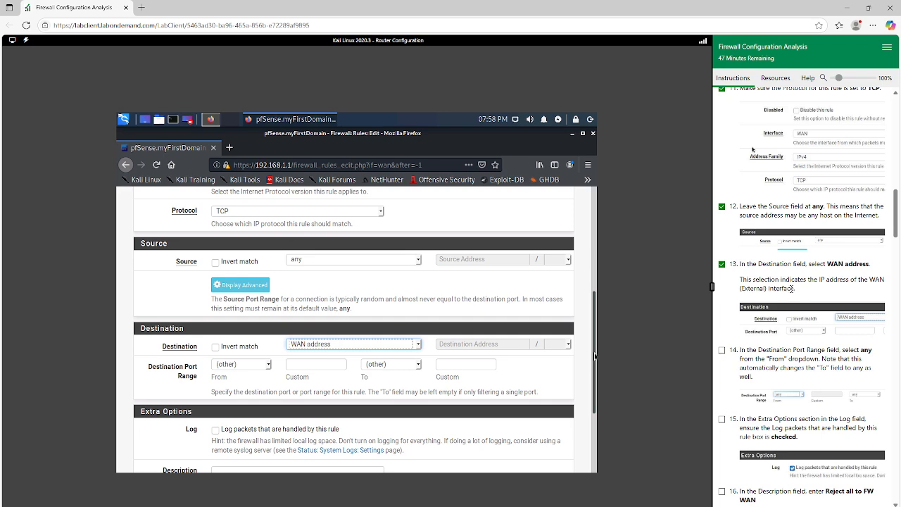
Mark exercise 14 complete and set the start of the Destination Port Range to any
{"action": "scroll", "coordinate": [316, 305], "scroll_direction": "down", "scroll_amount": 2}
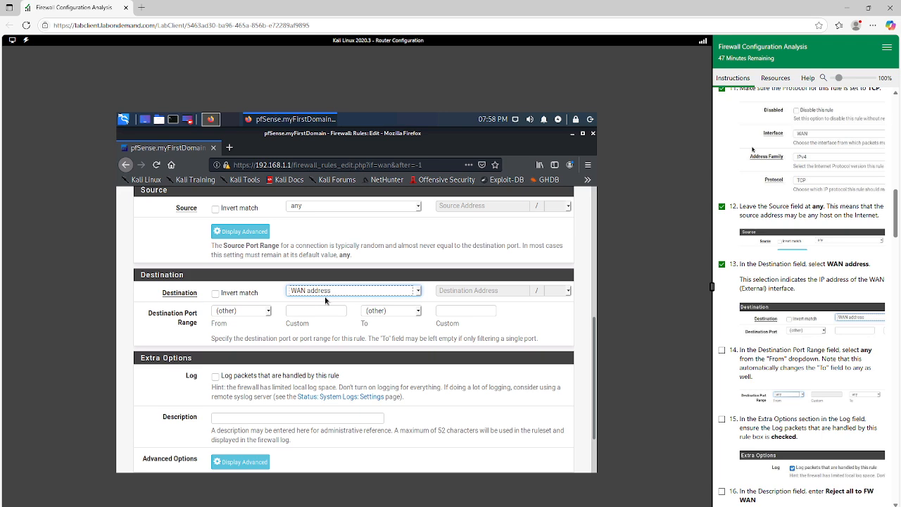
{"action": "scroll", "coordinate": [783, 318], "scroll_direction": "down", "scroll_amount": 1}
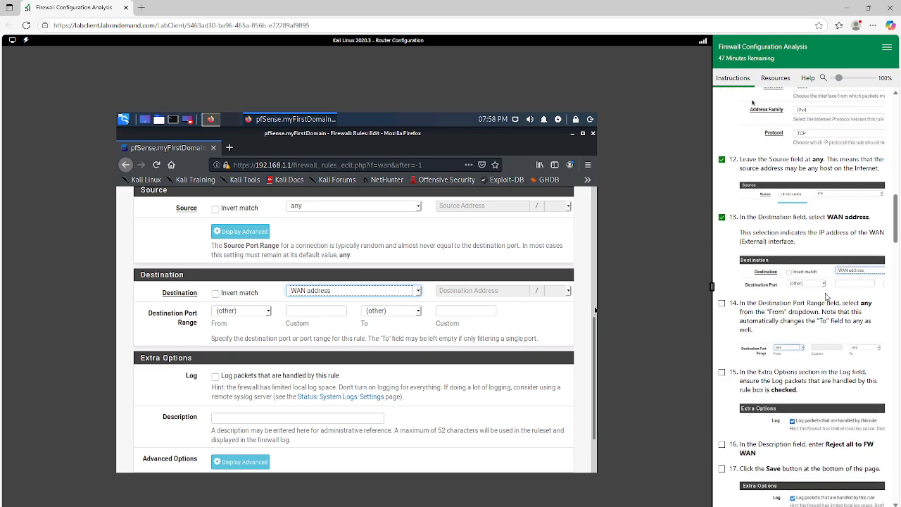
{"action": "scroll", "coordinate": [787, 276], "scroll_direction": "down", "scroll_amount": 1}
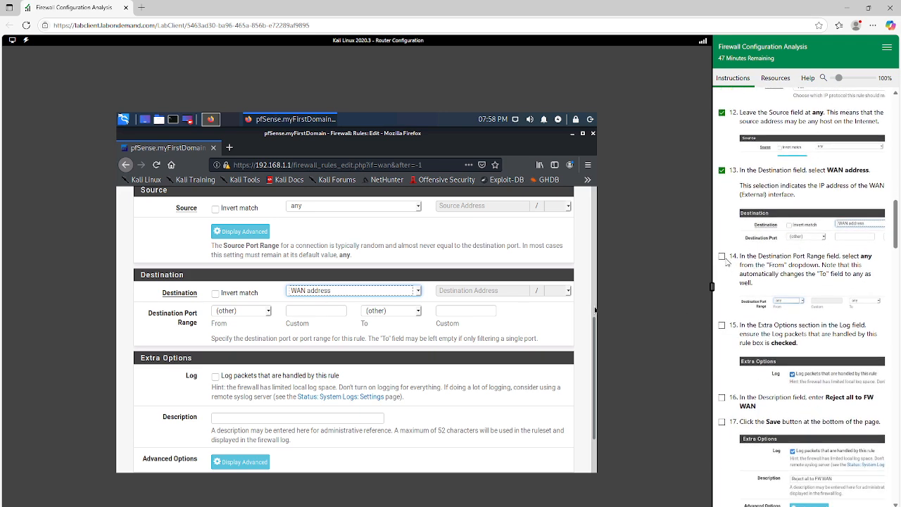
{"action": "left_click", "coordinate": [722, 256]}
{"action": "left_click", "coordinate": [267, 314]}
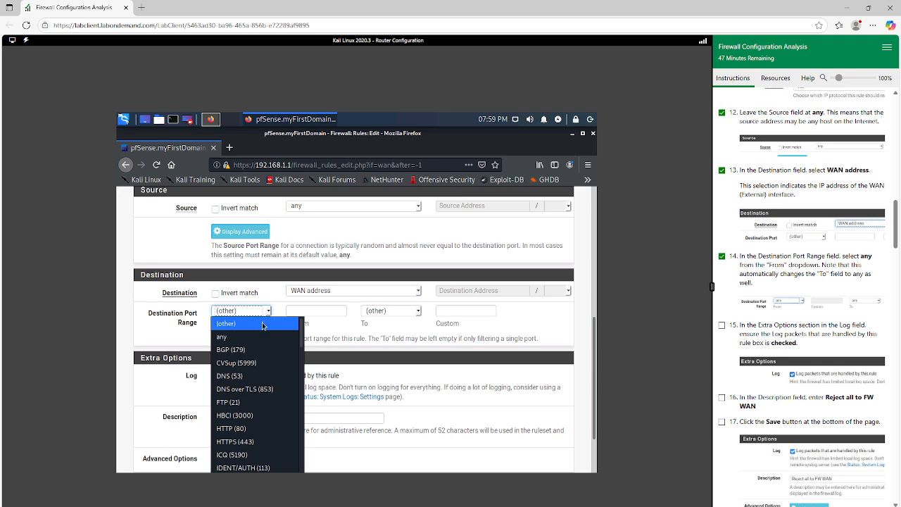
{"action": "left_click", "coordinate": [243, 338]}
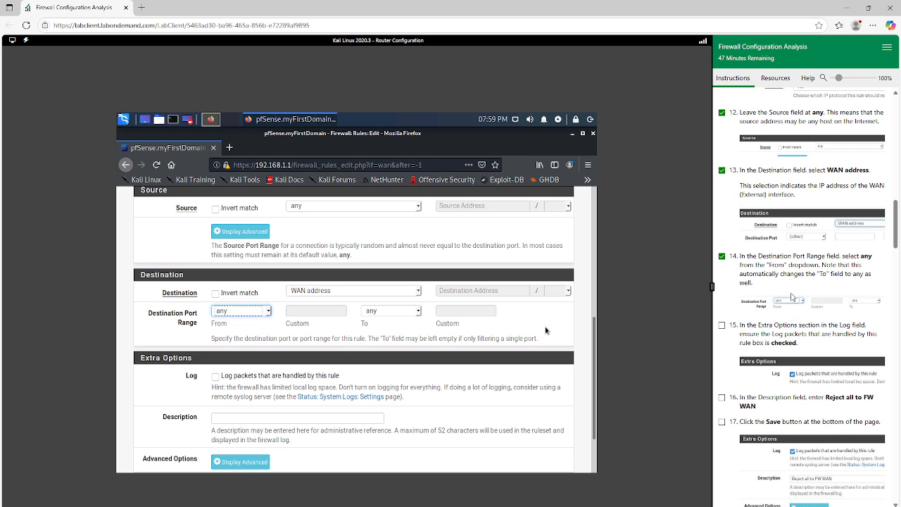
Mark exercise 15 complete and enable logging of packets handled by this rule
{"action": "scroll", "coordinate": [791, 285], "scroll_direction": "down", "scroll_amount": 1}
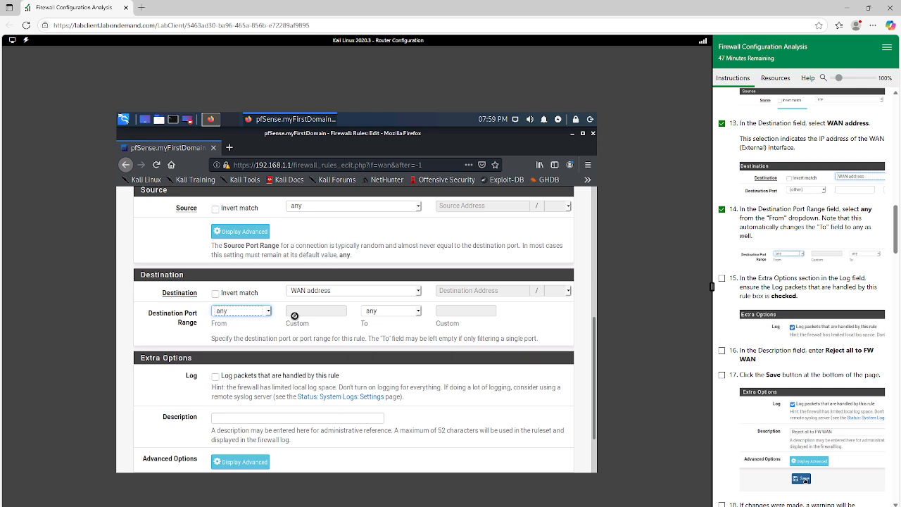
{"action": "scroll", "coordinate": [278, 316], "scroll_direction": "down", "scroll_amount": 2}
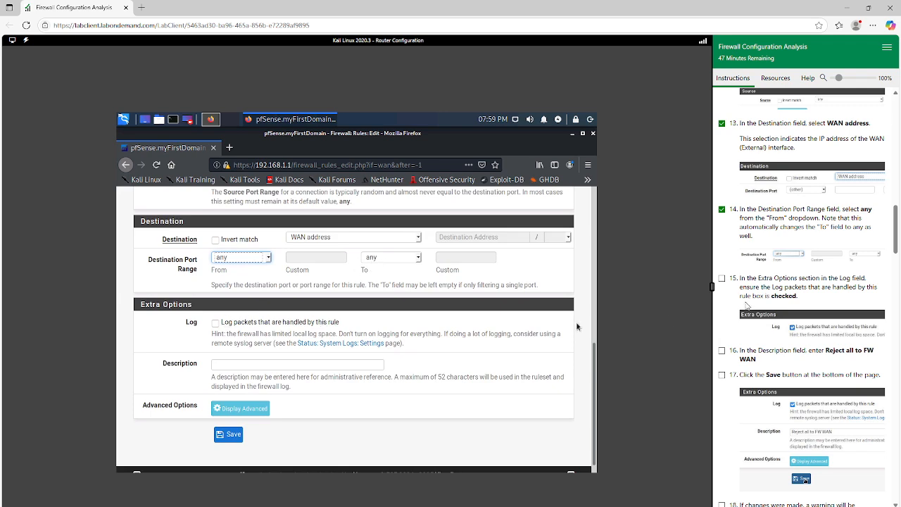
{"action": "left_click", "coordinate": [721, 279]}
{"action": "scroll", "coordinate": [722, 280], "scroll_direction": "down", "scroll_amount": 1}
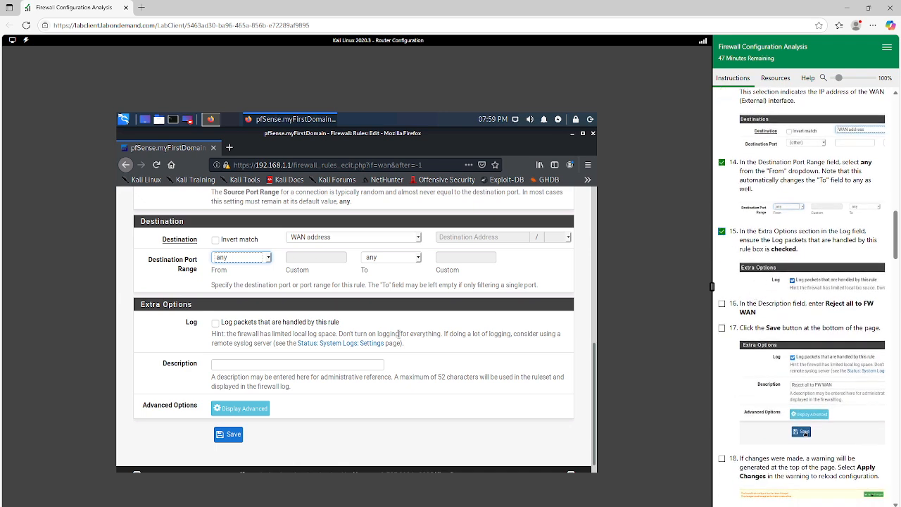
{"action": "left_click", "coordinate": [215, 323]}
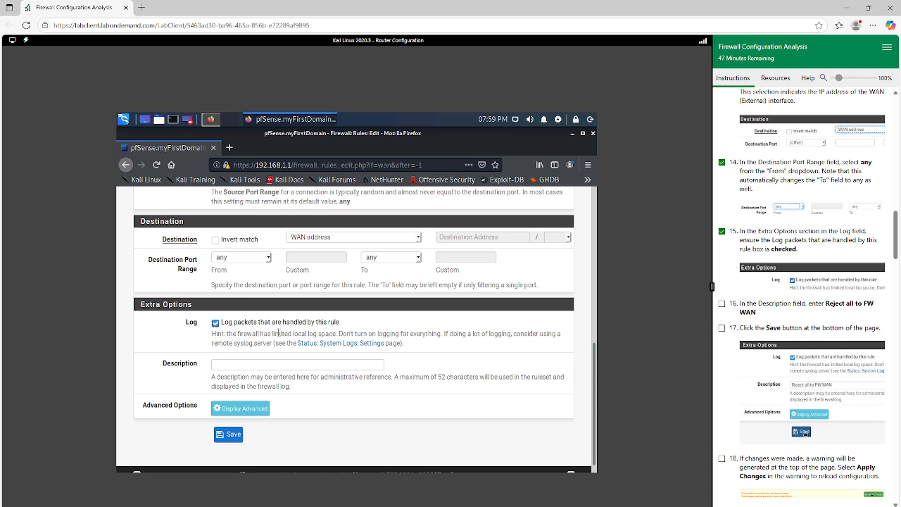
Mark exercise 16 complete and enter "Reject all to FW WAN" as the rule's description
{"action": "scroll", "coordinate": [275, 335], "scroll_direction": "down", "scroll_amount": 1}
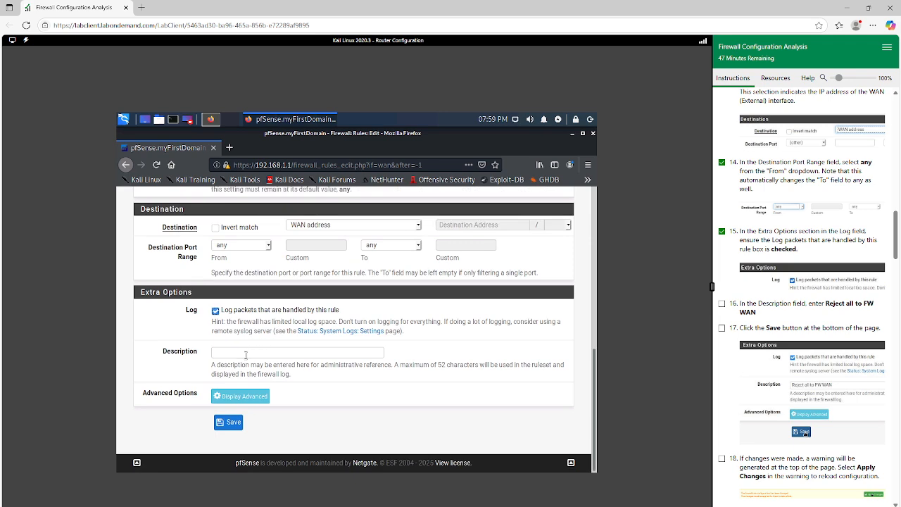
{"action": "left_click", "coordinate": [246, 354]}
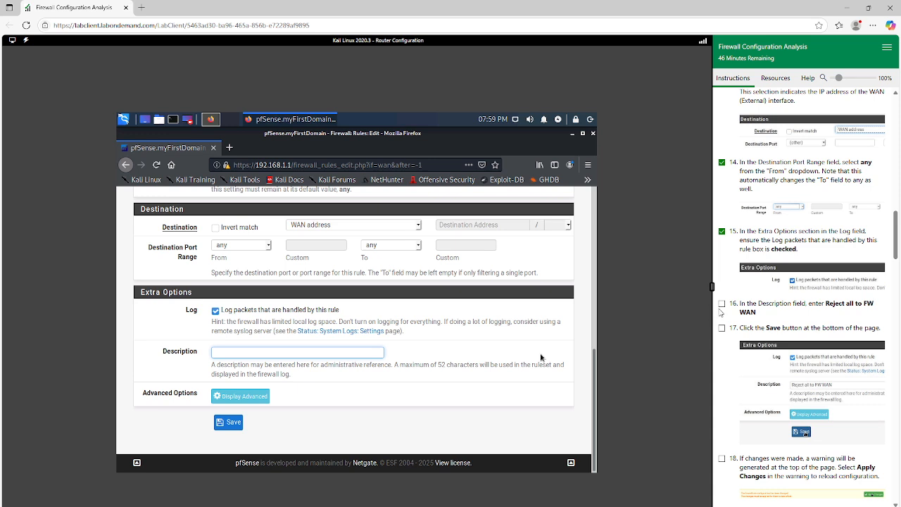
{"action": "left_click", "coordinate": [722, 303]}
{"action": "left_click", "coordinate": [275, 355]}
{"action": "type", "text": "Reject all to"}
{"action": "type", "text": "FW WAN"}
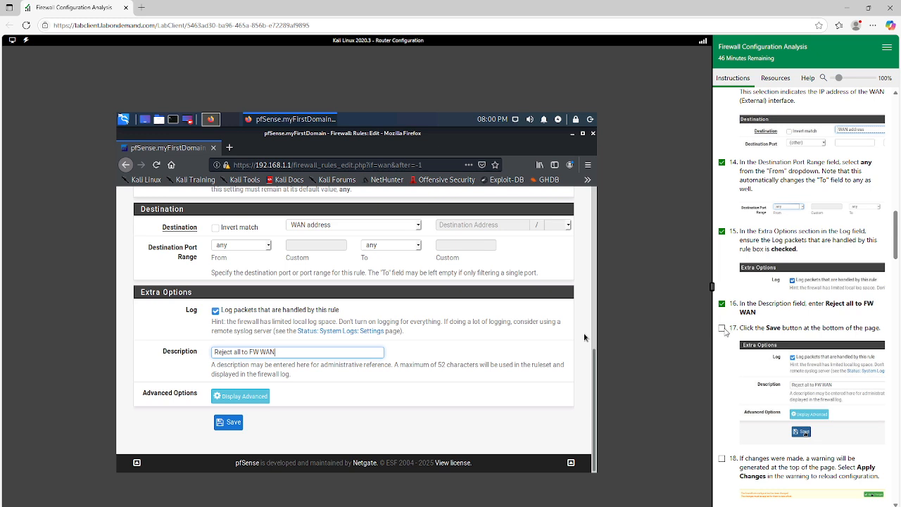
Mark exercise 17 complete and save the new WAN firewall rule
{"action": "left_click", "coordinate": [723, 328]}
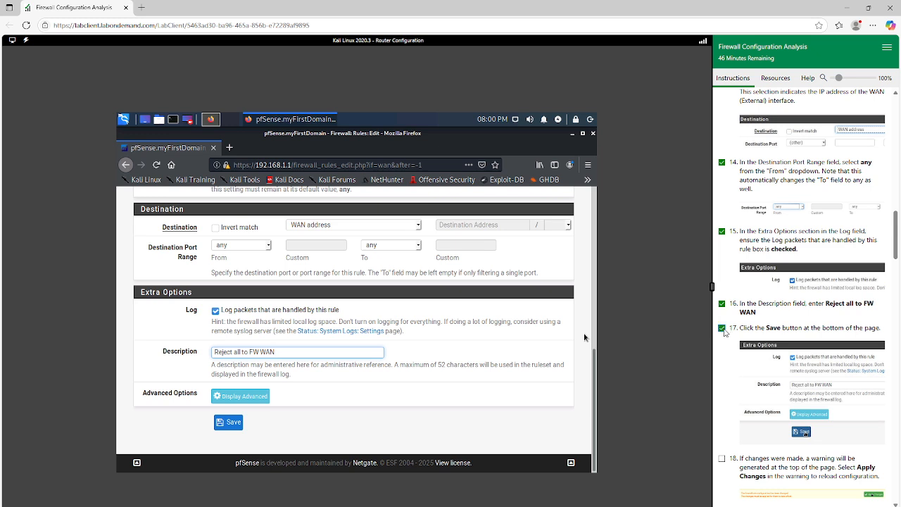
{"action": "left_click", "coordinate": [234, 424]}
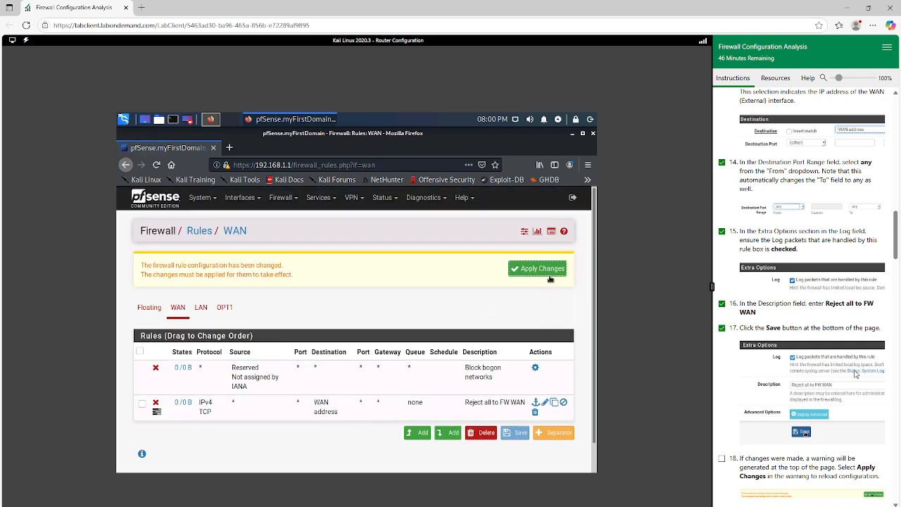
{"action": "scroll", "coordinate": [855, 374], "scroll_direction": "down", "scroll_amount": 3}
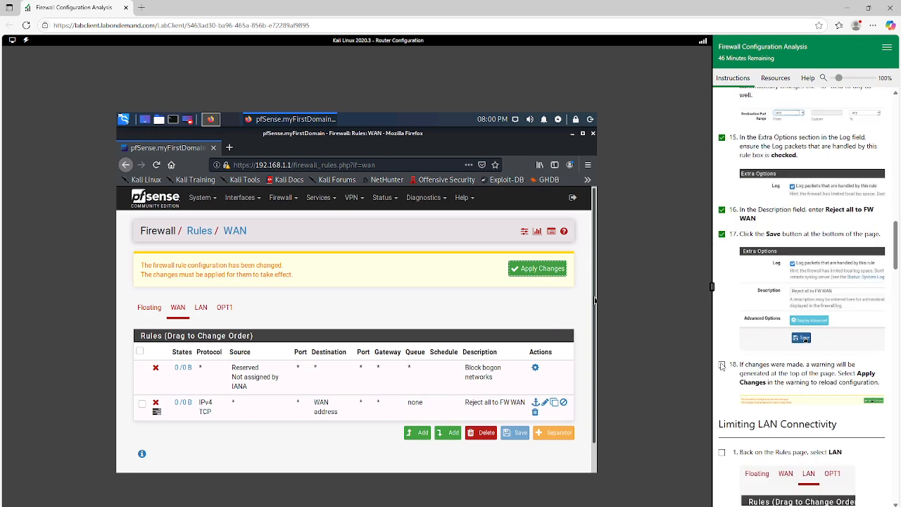
Mark exercise 18 complete and apply the pending WAN firewall rule changes
{"action": "left_click", "coordinate": [721, 366]}
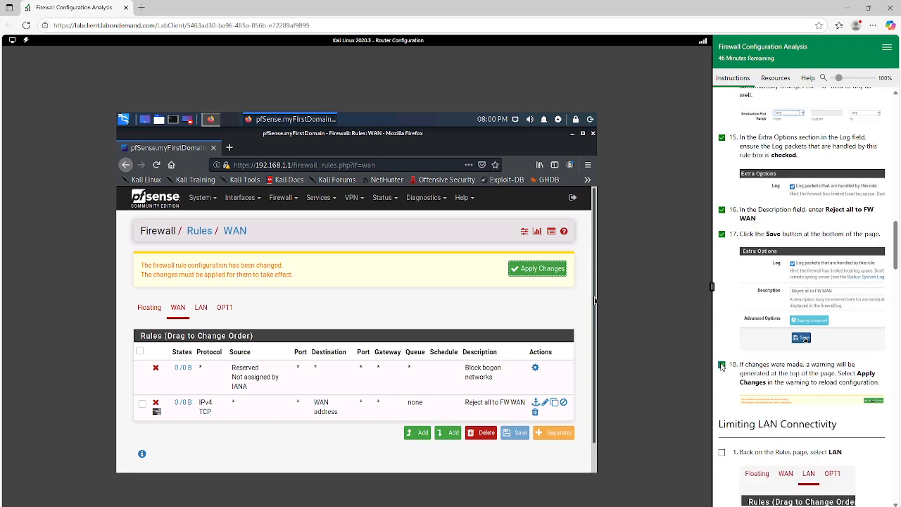
{"action": "left_click", "coordinate": [539, 271]}
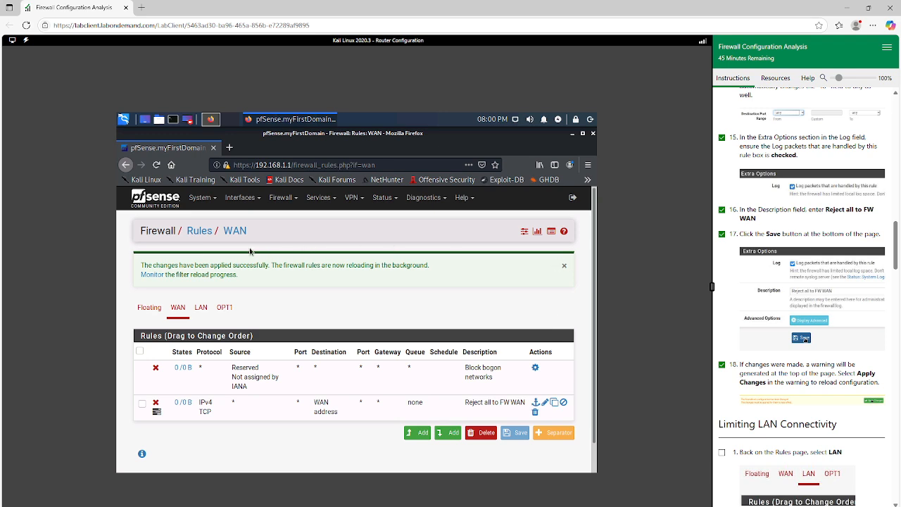
Mark exercise 1 of Limiting LAN Connectivity complete and show the firewall rules of the LAN interface
{"action": "scroll", "coordinate": [822, 336], "scroll_direction": "down", "scroll_amount": 2}
{"action": "scroll", "coordinate": [797, 406], "scroll_direction": "down", "scroll_amount": 8}
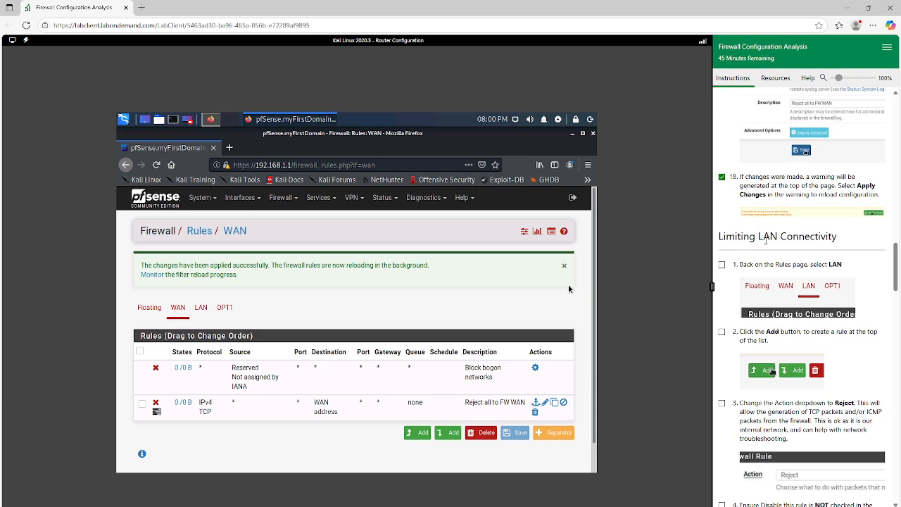
{"action": "left_click", "coordinate": [722, 264]}
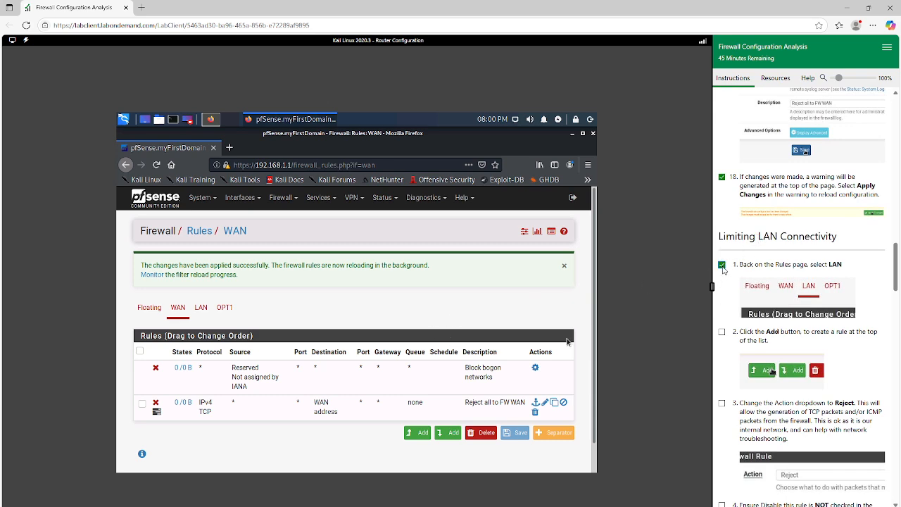
{"action": "left_click", "coordinate": [201, 311]}
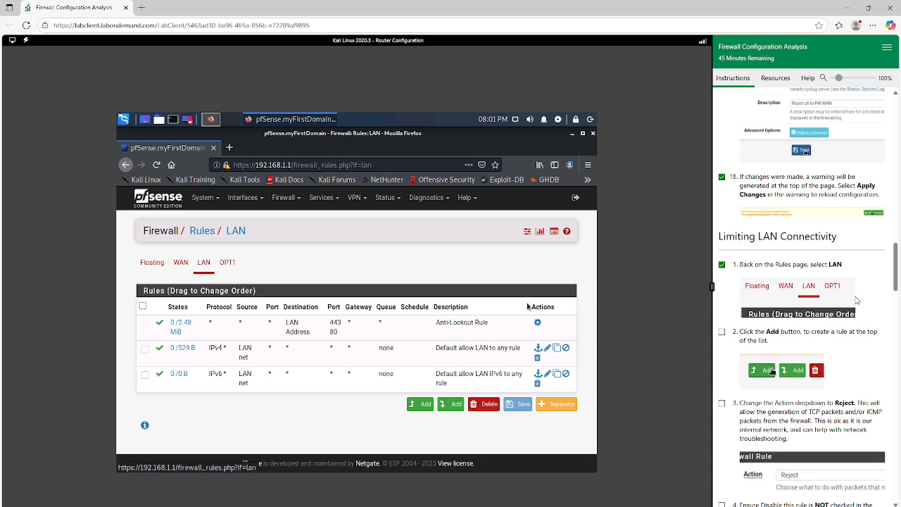
Mark exercise 2 complete and add a new rule at the top of the LAN rule list
{"action": "scroll", "coordinate": [783, 339], "scroll_direction": "down", "scroll_amount": 1}
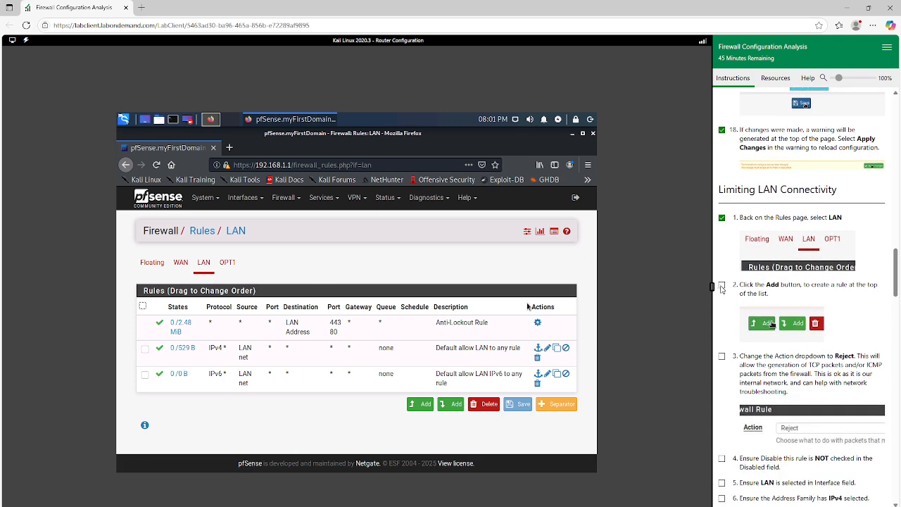
{"action": "left_click", "coordinate": [722, 285]}
{"action": "left_click", "coordinate": [421, 407]}
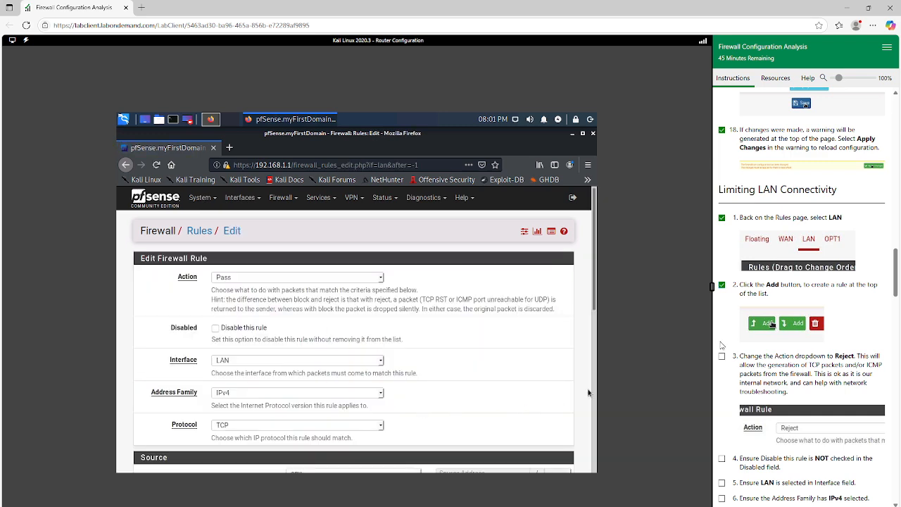
Mark exercise 3 complete and set the new LAN rule's Action to Reject
{"action": "scroll", "coordinate": [756, 325], "scroll_direction": "down", "scroll_amount": 1}
{"action": "left_click", "coordinate": [721, 309]}
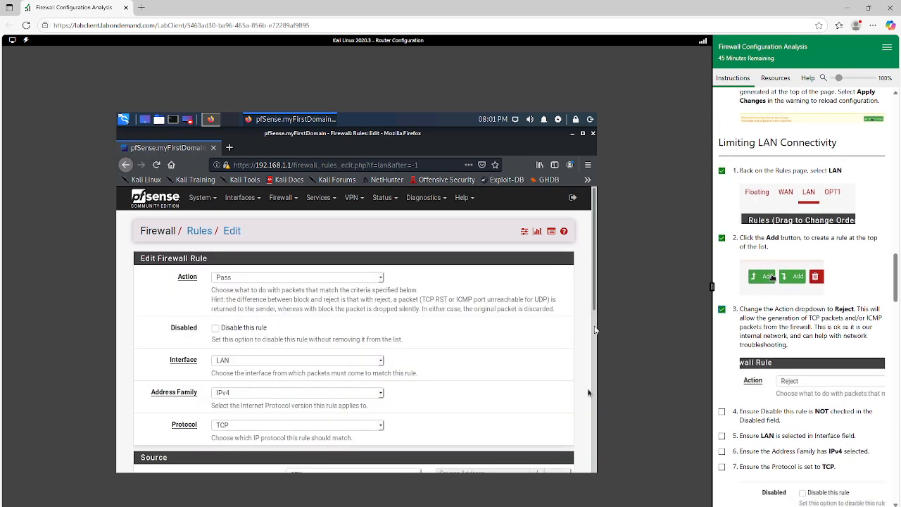
{"action": "left_click", "coordinate": [254, 278]}
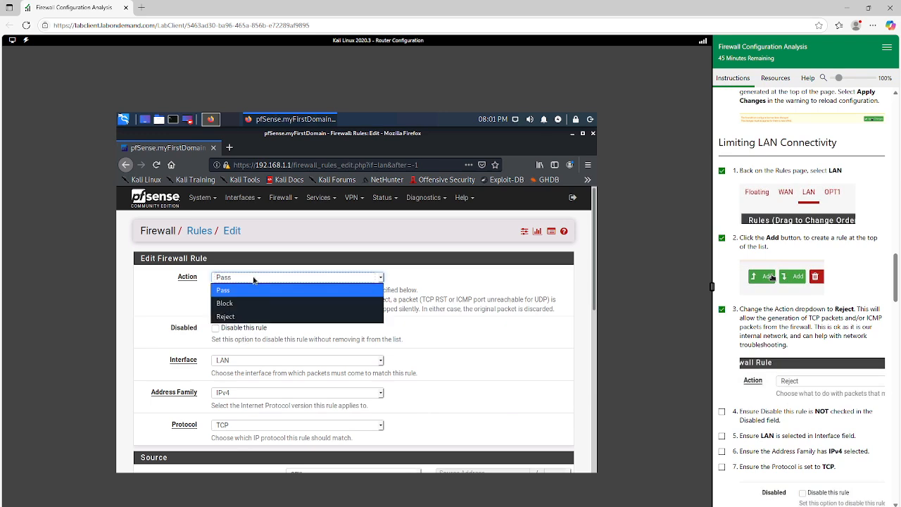
{"action": "left_click", "coordinate": [243, 317]}
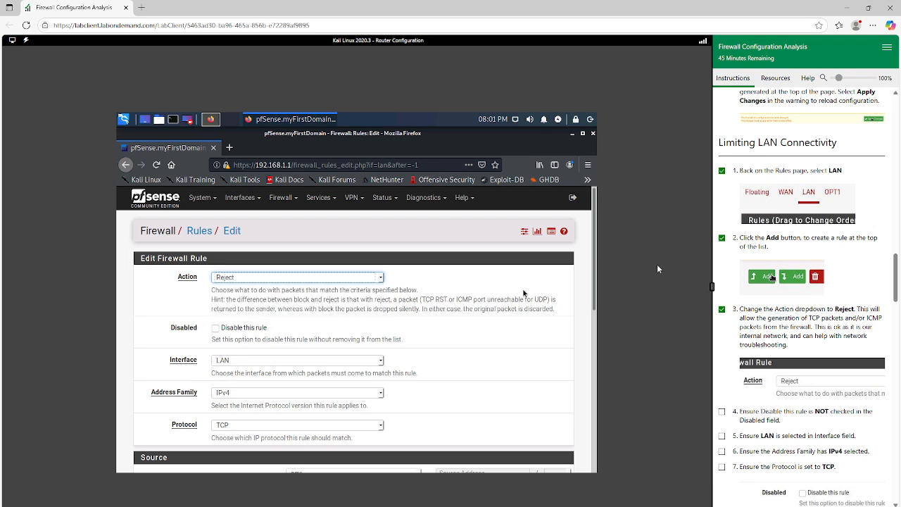
Review the lab's earlier WAN rule instructions on the Block action and compare them with the Reject explanation for the LAN rule
{"action": "scroll", "coordinate": [825, 281], "scroll_direction": "up", "scroll_amount": 20}
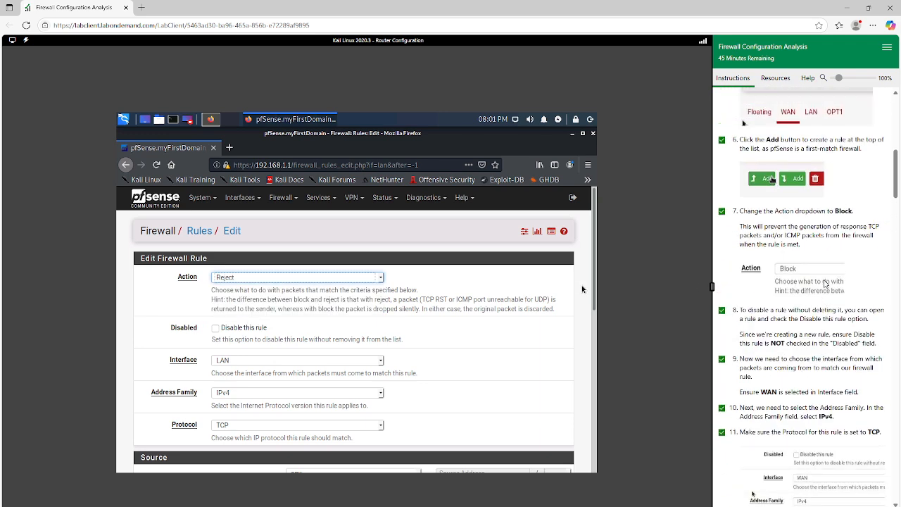
{"action": "scroll", "coordinate": [826, 283], "scroll_direction": "up", "scroll_amount": 5}
{"action": "scroll", "coordinate": [824, 289], "scroll_direction": "down", "scroll_amount": 6}
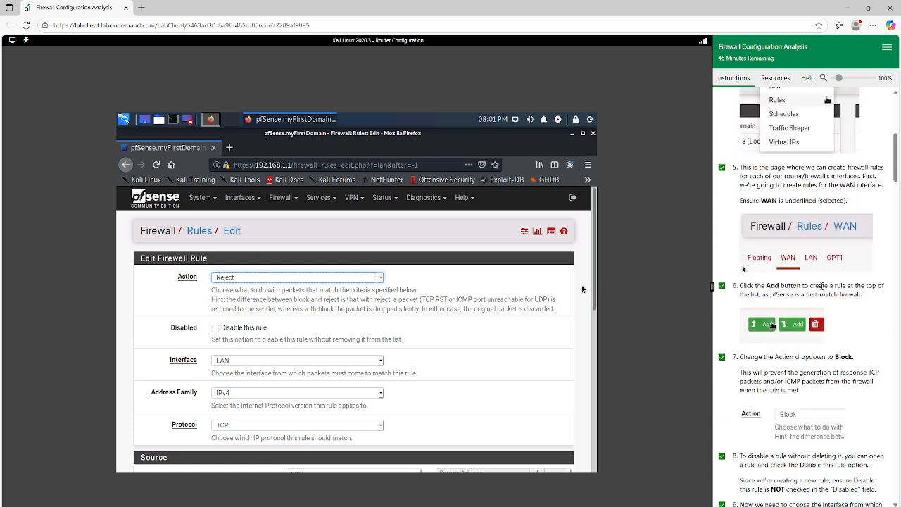
{"action": "scroll", "coordinate": [821, 292], "scroll_direction": "down", "scroll_amount": 3}
{"action": "scroll", "coordinate": [821, 292], "scroll_direction": "down", "scroll_amount": 2}
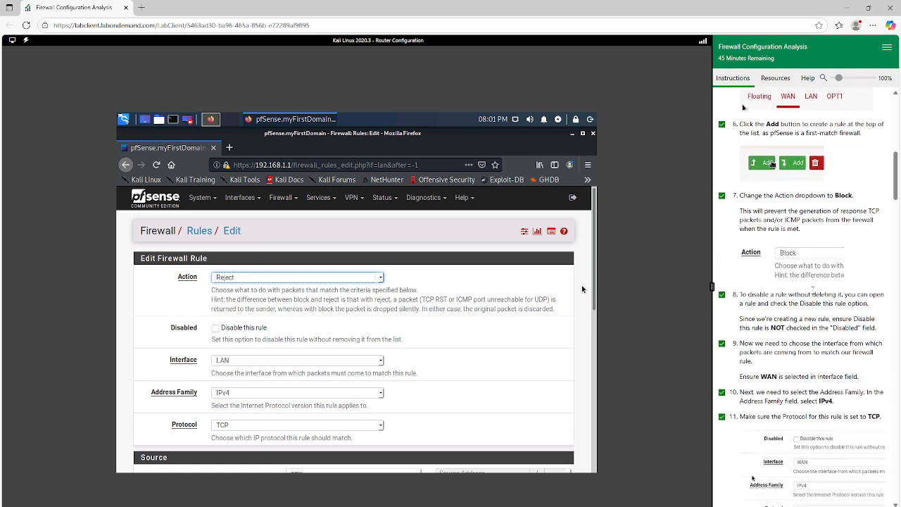
{"action": "scroll", "coordinate": [816, 257], "scroll_direction": "down", "scroll_amount": 20}
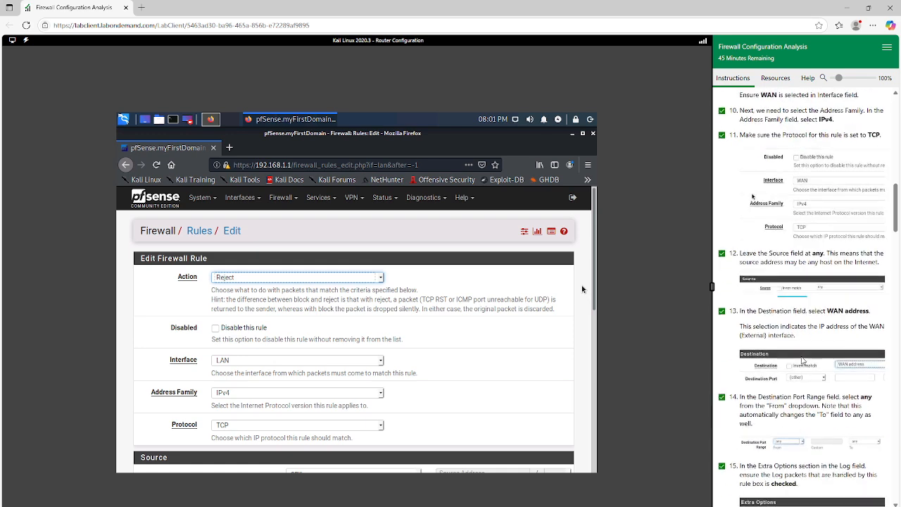
{"action": "scroll", "coordinate": [793, 386], "scroll_direction": "down", "scroll_amount": 12}
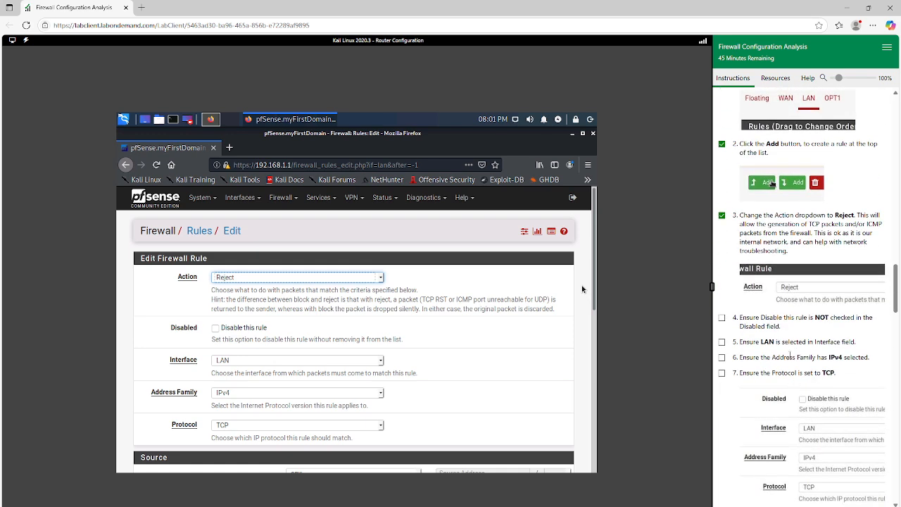
{"action": "scroll", "coordinate": [789, 352], "scroll_direction": "down", "scroll_amount": 5}
{"action": "scroll", "coordinate": [789, 352], "scroll_direction": "up", "scroll_amount": 8}
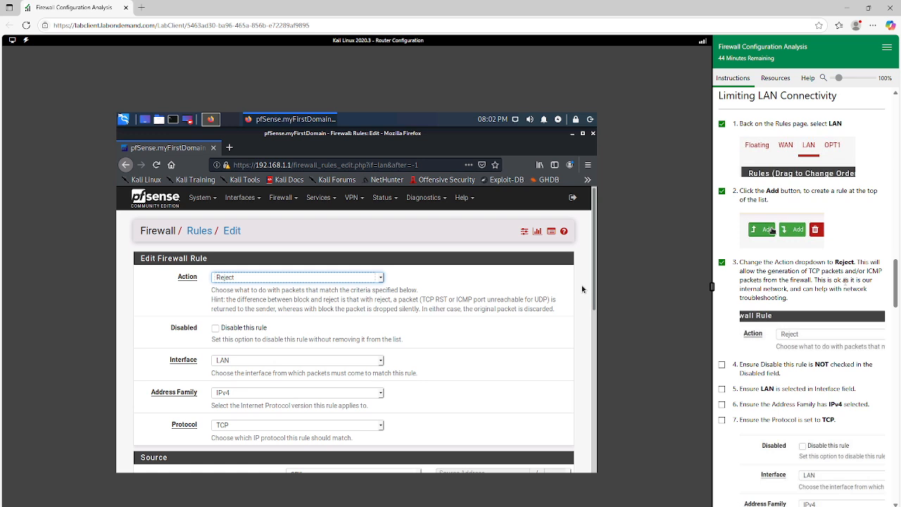
{"action": "scroll", "coordinate": [766, 317], "scroll_direction": "down", "scroll_amount": 1}
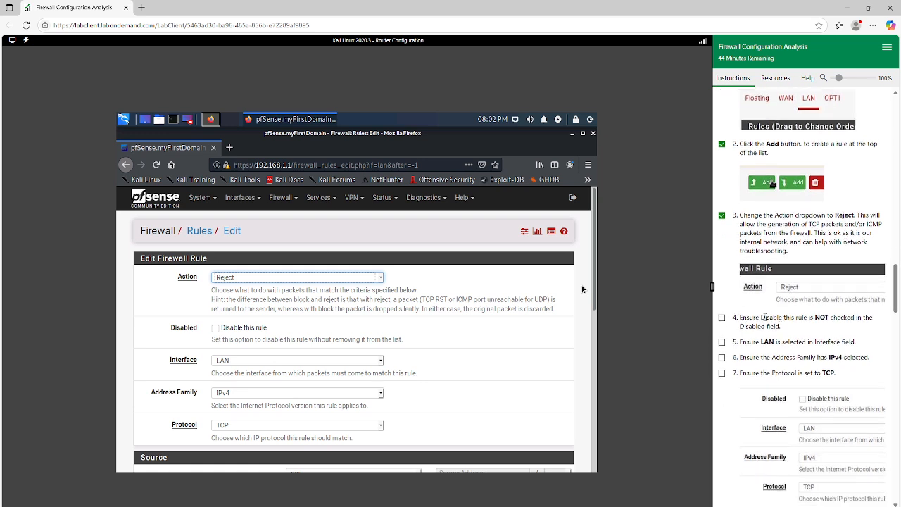
Check that the LAN rule is not disabled and mark exercises 4 through 7 complete
{"action": "left_click", "coordinate": [721, 317]}
{"action": "scroll", "coordinate": [284, 325], "scroll_direction": "down", "scroll_amount": 2}
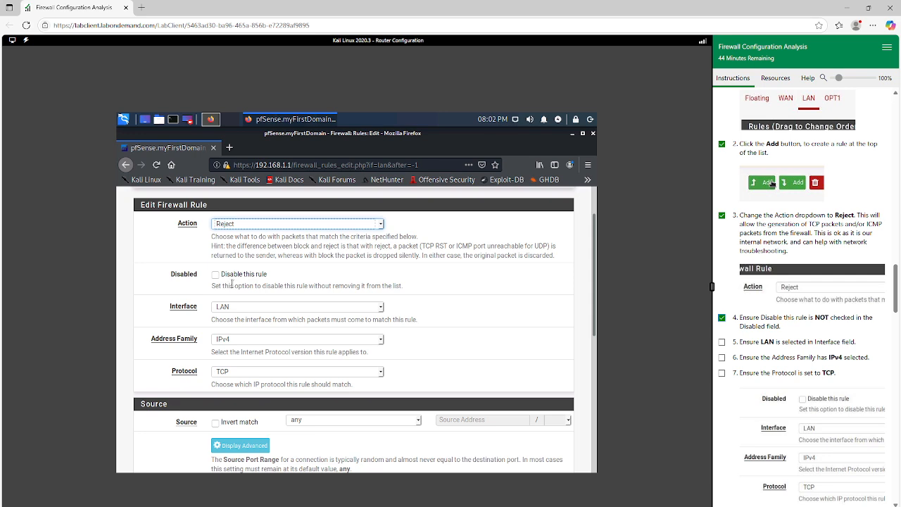
{"action": "scroll", "coordinate": [798, 352], "scroll_direction": "down", "scroll_amount": 1}
{"action": "left_click", "coordinate": [722, 295]}
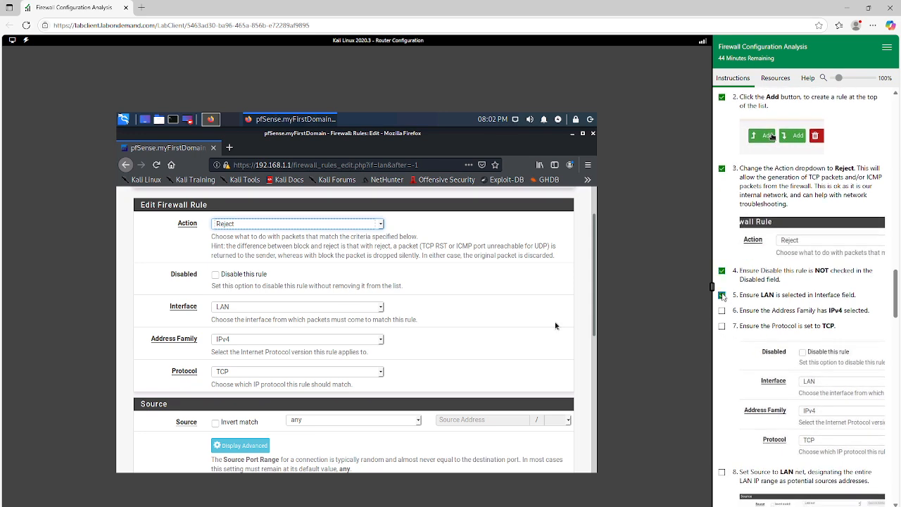
{"action": "left_click", "coordinate": [721, 311]}
{"action": "left_click", "coordinate": [721, 326]}
Ensure the rule uses Interface LAN, Address Family IPv4 and Protocol TCP
{"action": "left_click", "coordinate": [257, 307]}
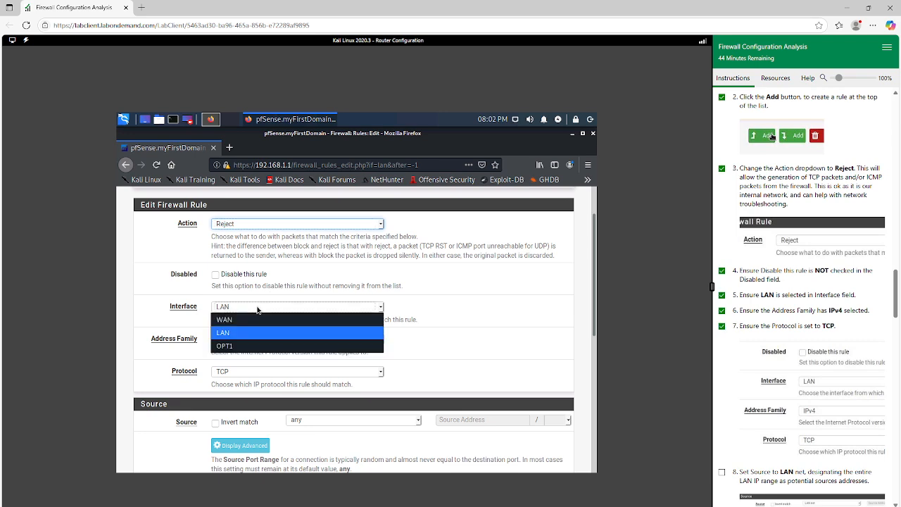
{"action": "left_click", "coordinate": [256, 307]}
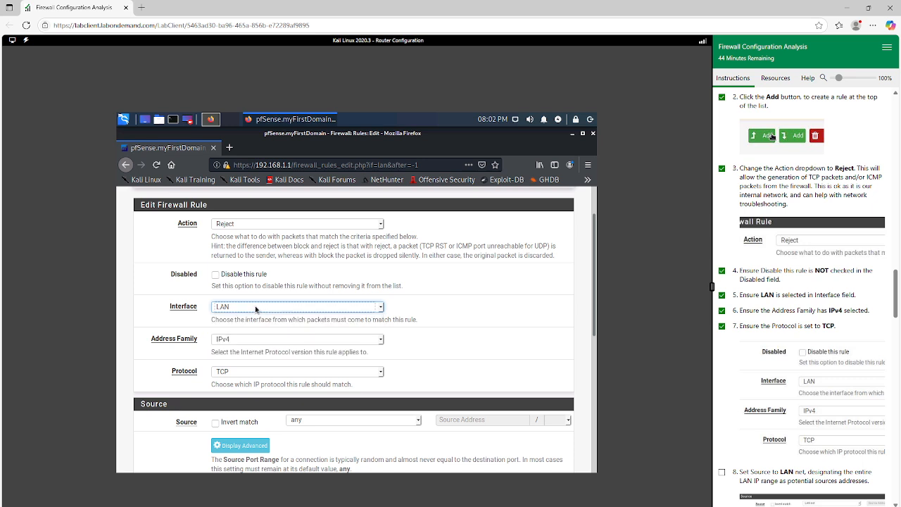
{"action": "left_click", "coordinate": [240, 341]}
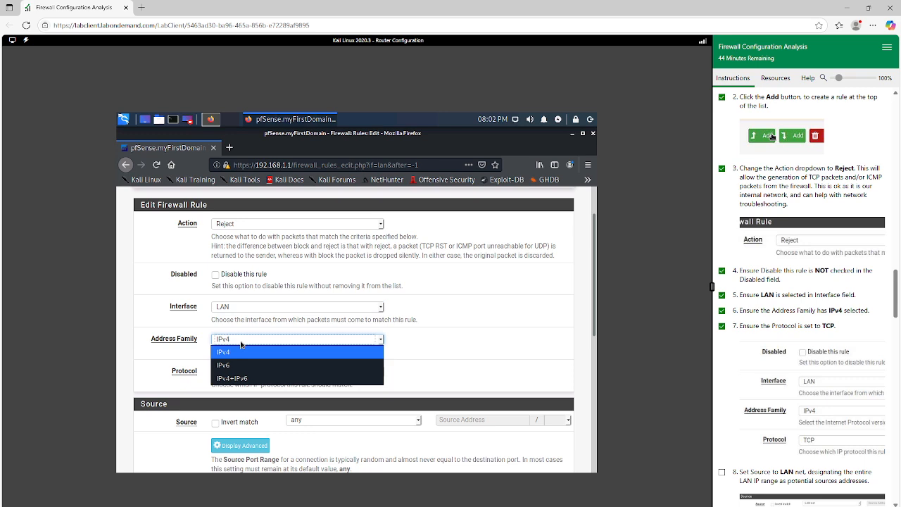
{"action": "left_click", "coordinate": [241, 343]}
{"action": "scroll", "coordinate": [250, 345], "scroll_direction": "down", "scroll_amount": 1}
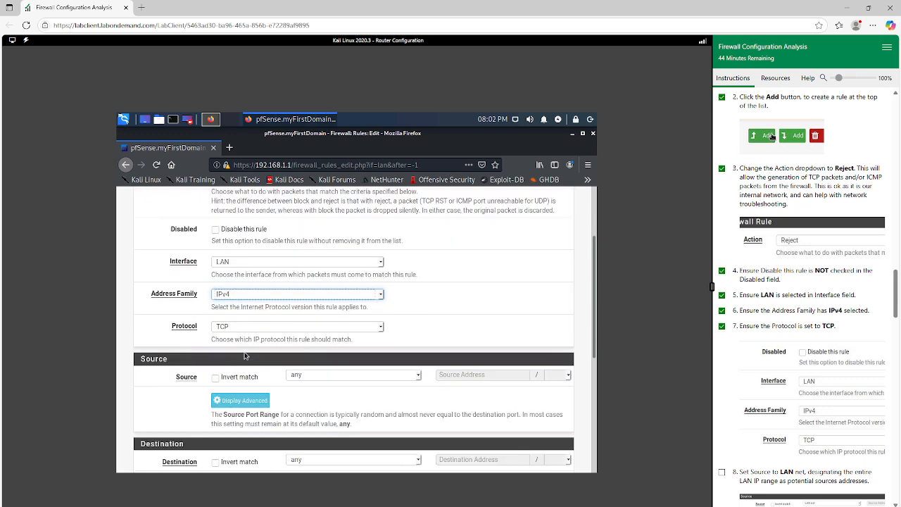
{"action": "left_click", "coordinate": [257, 321]}
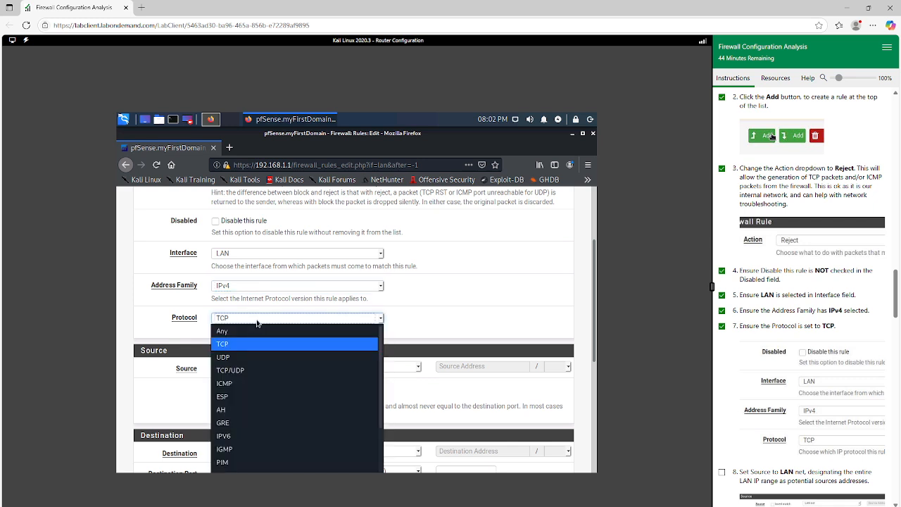
{"action": "left_click", "coordinate": [246, 345]}
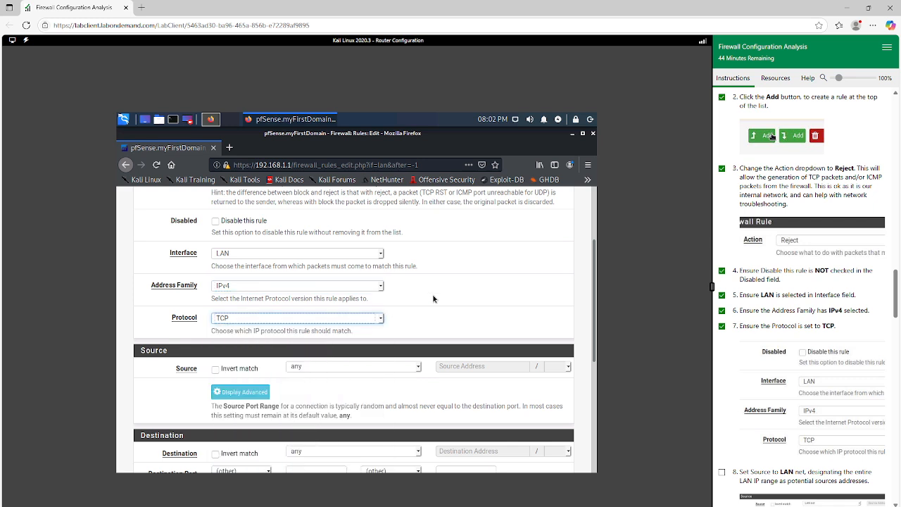
Mark exercise 8 complete and set the rule's Source to LAN net
{"action": "scroll", "coordinate": [433, 298], "scroll_direction": "down", "scroll_amount": 2}
{"action": "scroll", "coordinate": [790, 318], "scroll_direction": "down", "scroll_amount": 2}
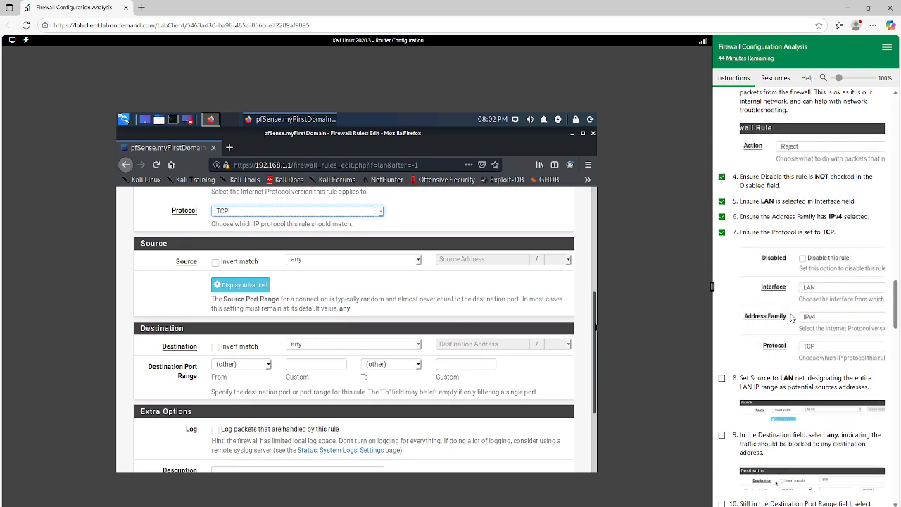
{"action": "scroll", "coordinate": [792, 318], "scroll_direction": "down", "scroll_amount": 3}
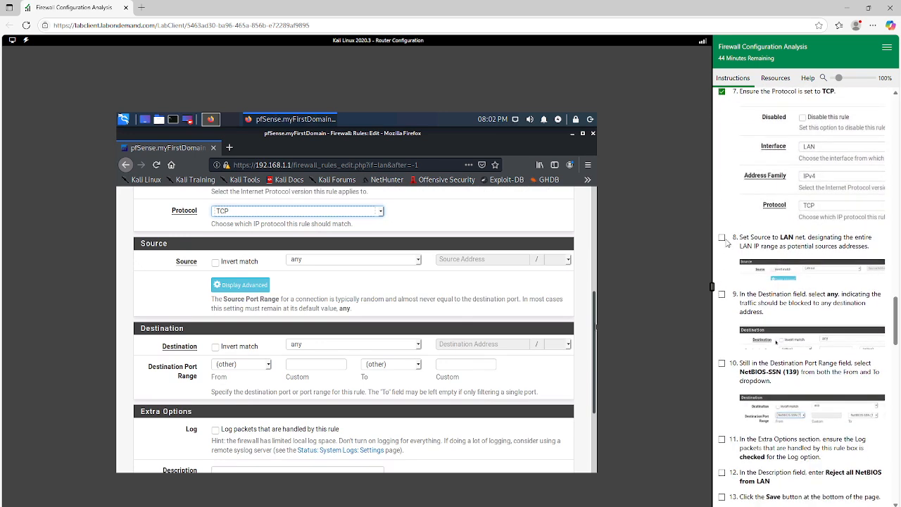
{"action": "left_click", "coordinate": [721, 238]}
{"action": "scroll", "coordinate": [818, 249], "scroll_direction": "down", "scroll_amount": 1}
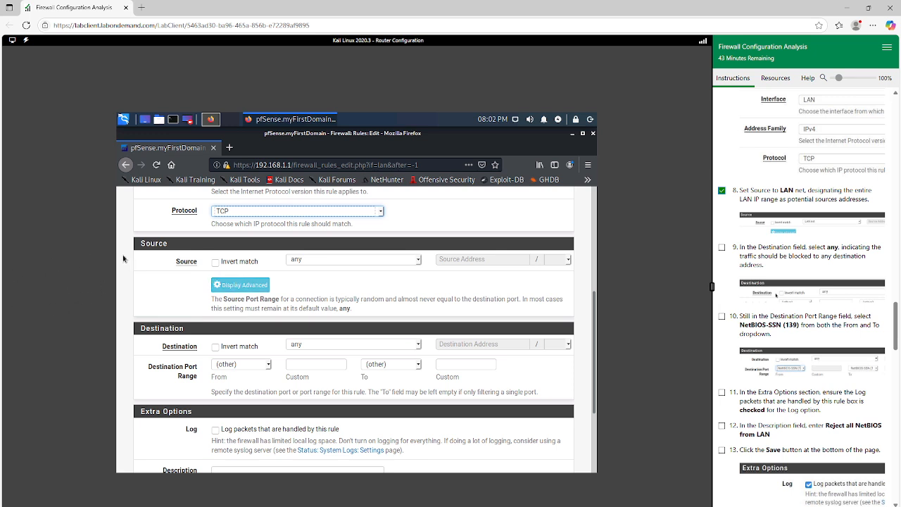
{"action": "left_click", "coordinate": [325, 263]}
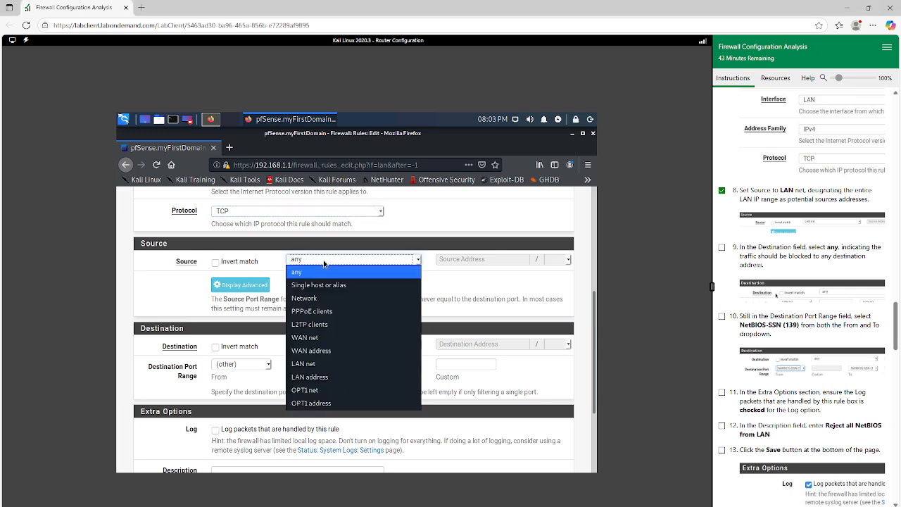
{"action": "left_click", "coordinate": [317, 365]}
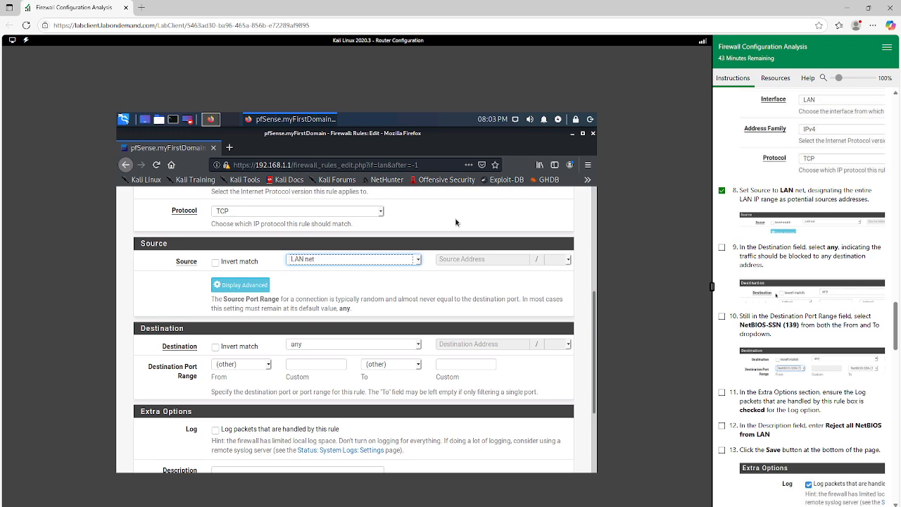
Mark exercise 10 complete and set the LAN rule's Destination Port Range to NetBIOS-SSN (139)
{"action": "scroll", "coordinate": [262, 265], "scroll_direction": "down", "scroll_amount": 1}
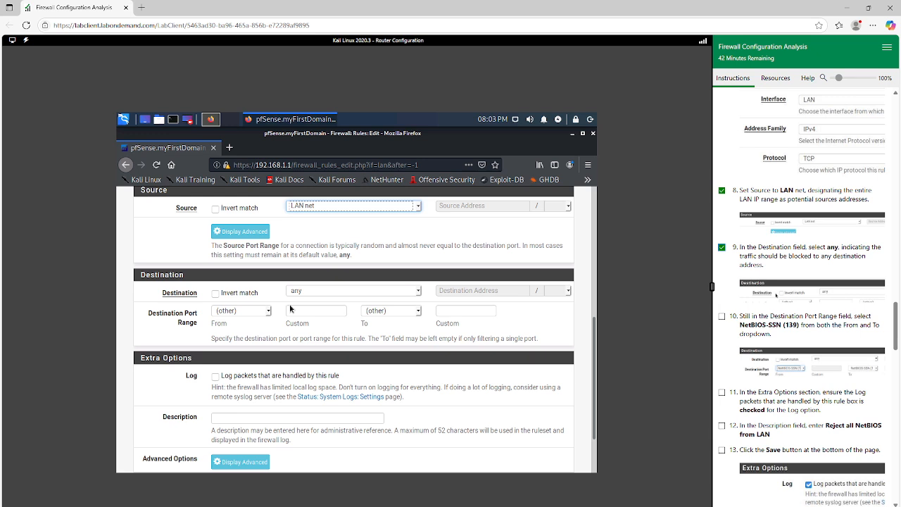
{"action": "scroll", "coordinate": [343, 317], "scroll_direction": "down", "scroll_amount": 1}
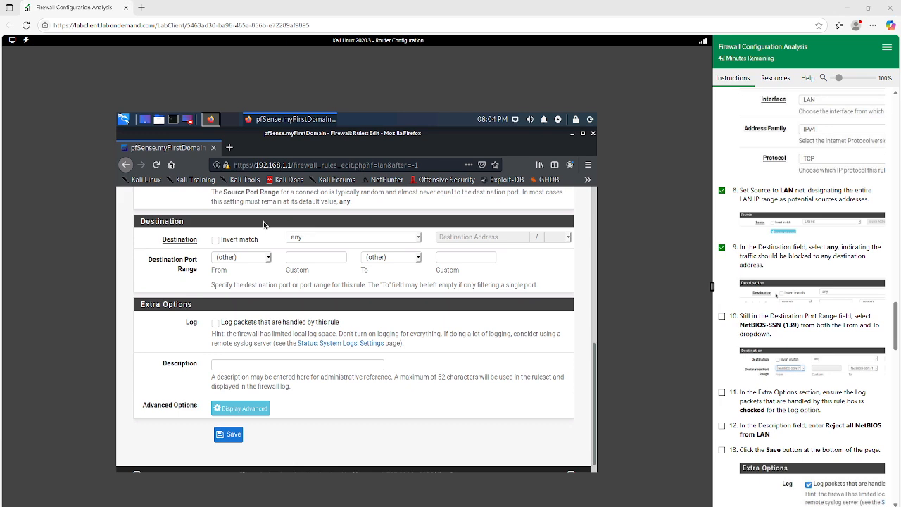
{"action": "left_click", "coordinate": [721, 316]}
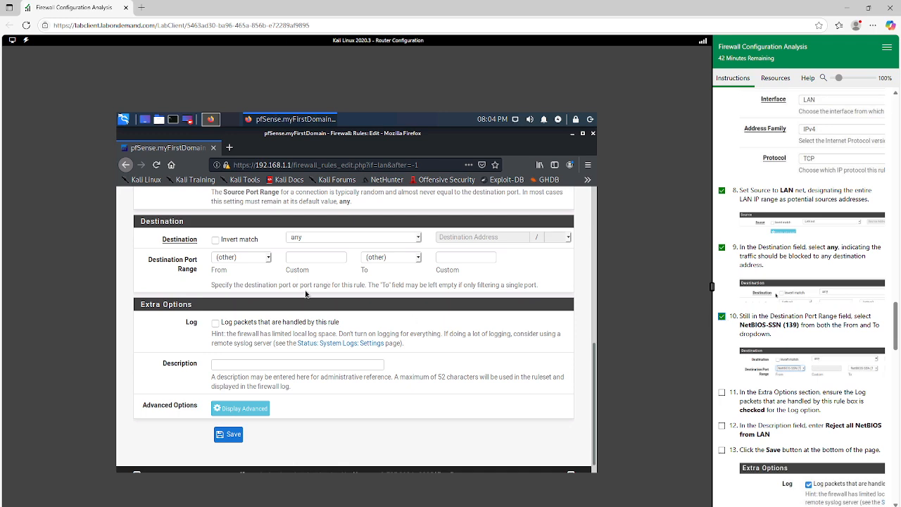
{"action": "left_click", "coordinate": [267, 261]}
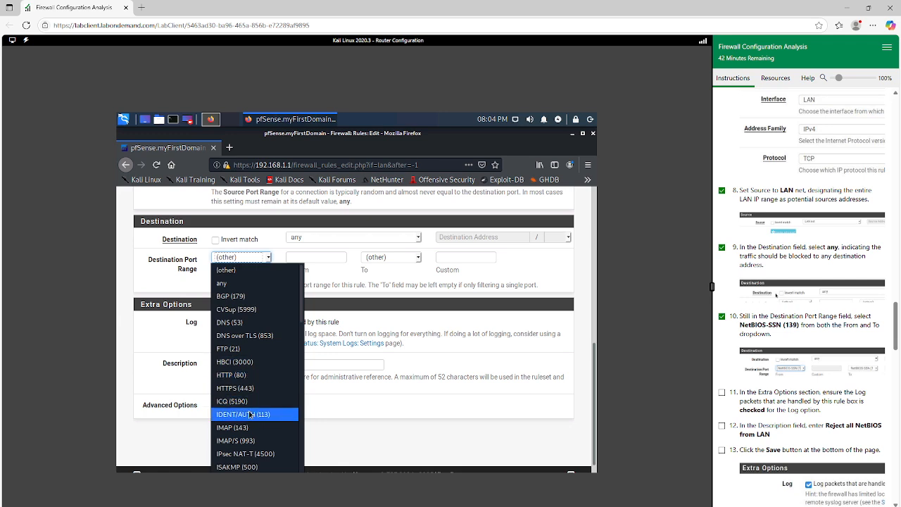
{"action": "scroll", "coordinate": [247, 413], "scroll_direction": "down", "scroll_amount": 5}
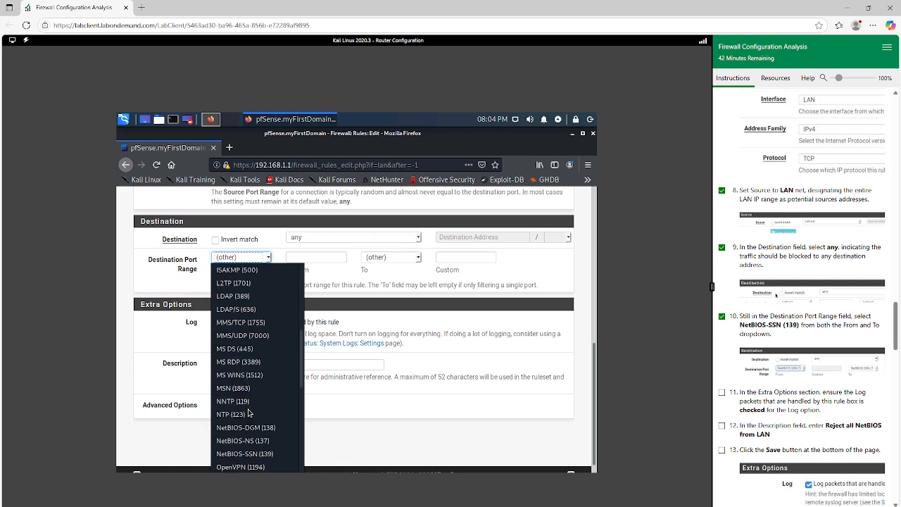
{"action": "left_click", "coordinate": [260, 453]}
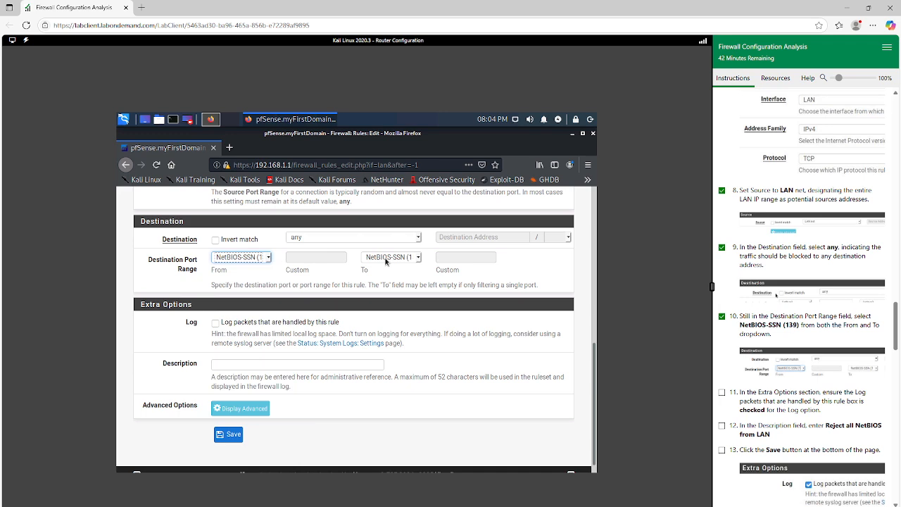
Enable logging of packets handled by the LAN rule and enter the description "Reject all NetBIOS from LAN"
{"action": "scroll", "coordinate": [382, 266], "scroll_direction": "down", "scroll_amount": 1}
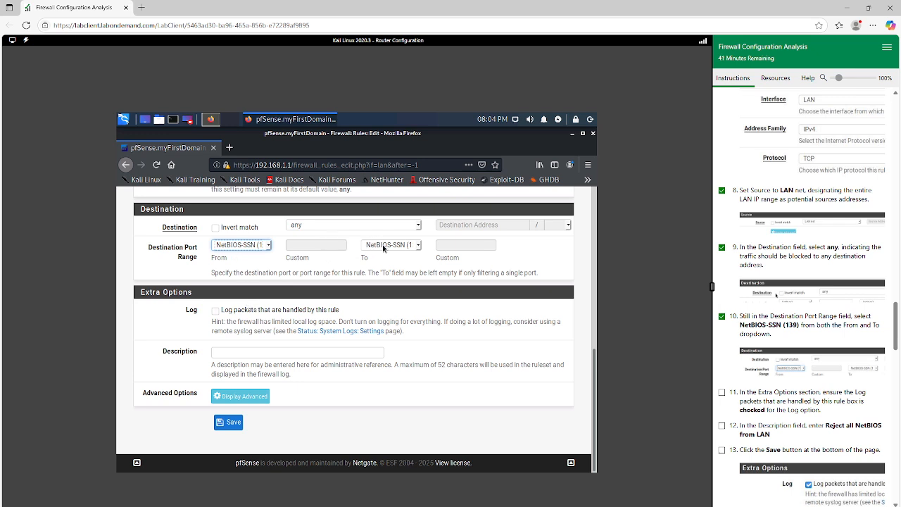
{"action": "left_click", "coordinate": [216, 317]}
{"action": "left_click", "coordinate": [215, 311]}
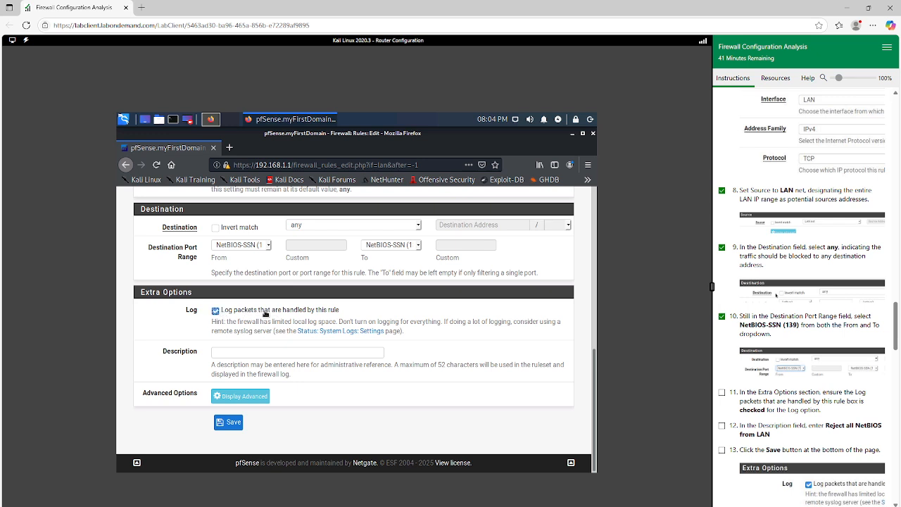
{"action": "left_click", "coordinate": [244, 352]}
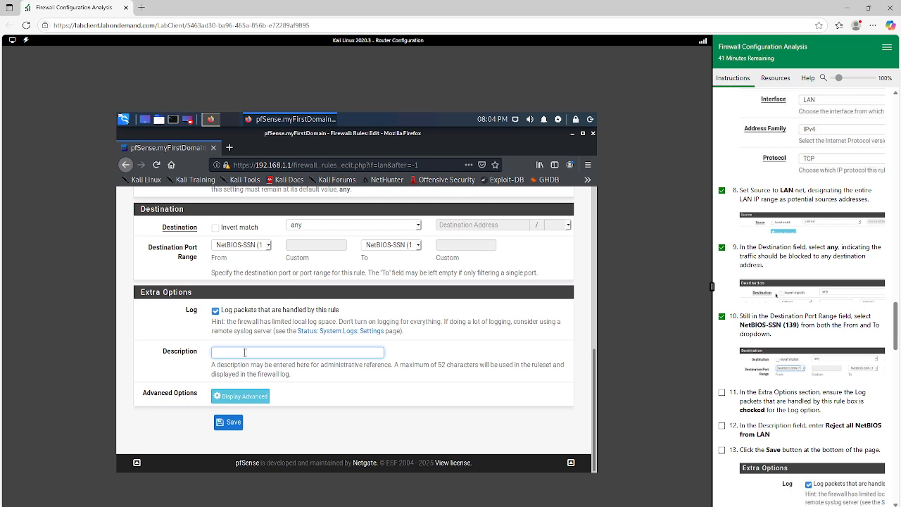
{"action": "type", "text": "Reject"}
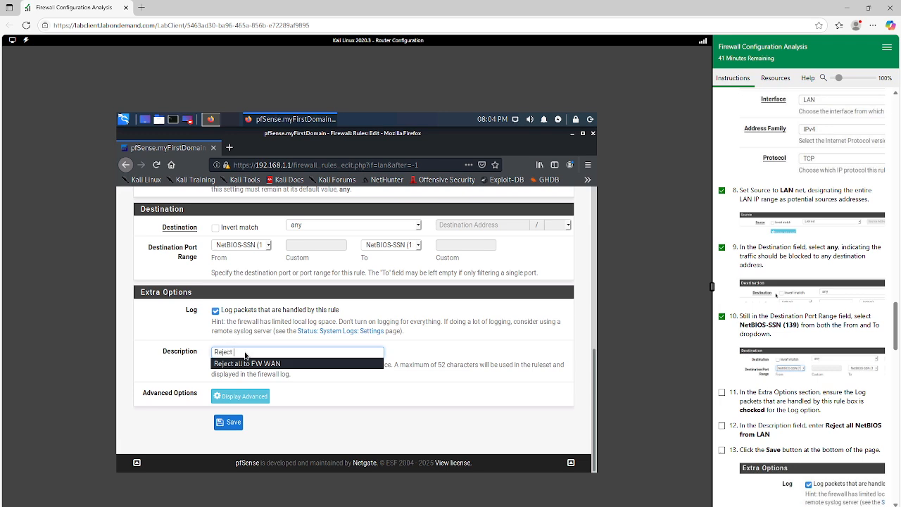
{"action": "type", "text": "all NetBI"}
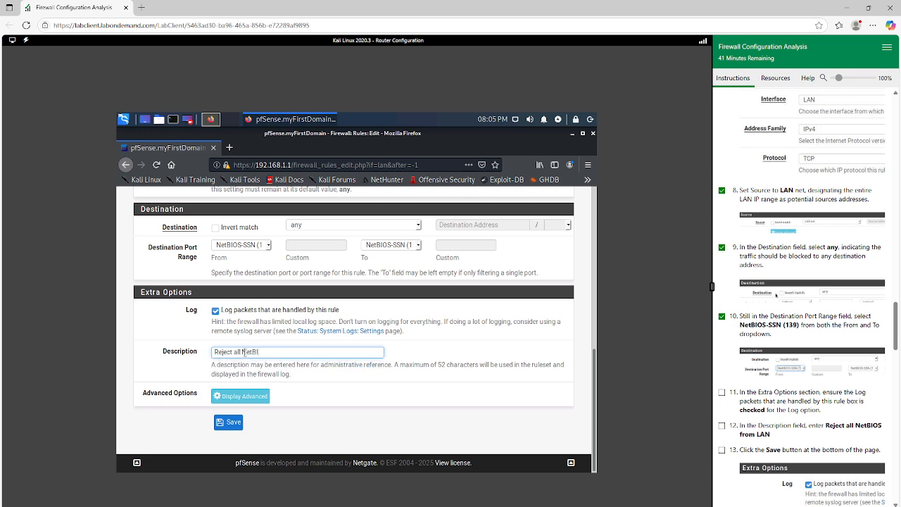
{"action": "type", "text": "OS from LAN"}
Save the LAN NetBIOS reject rule and apply the firewall changes
{"action": "left_click", "coordinate": [232, 423]}
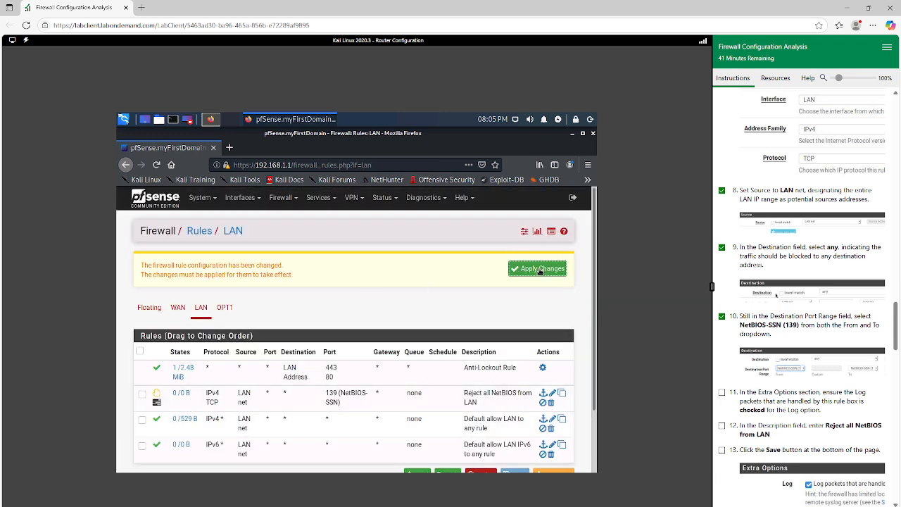
{"action": "left_click", "coordinate": [539, 272]}
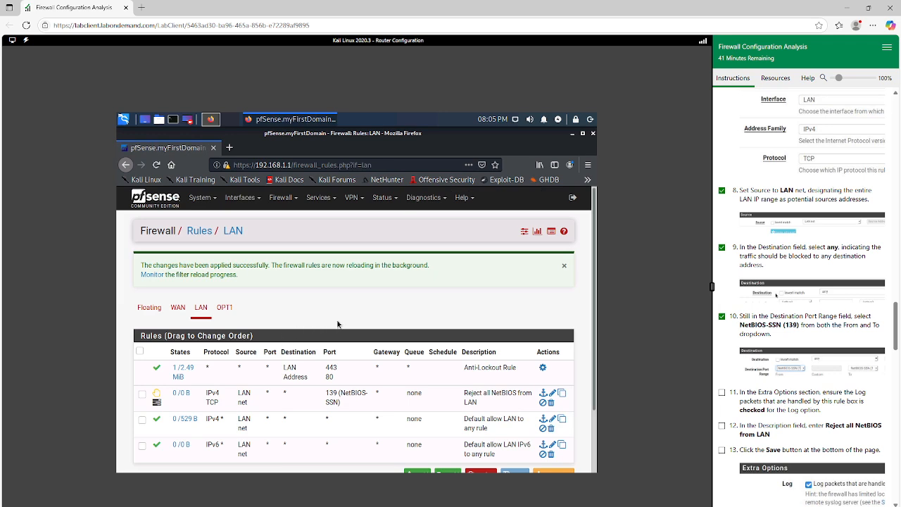
{"action": "scroll", "coordinate": [340, 324], "scroll_direction": "down", "scroll_amount": 2}
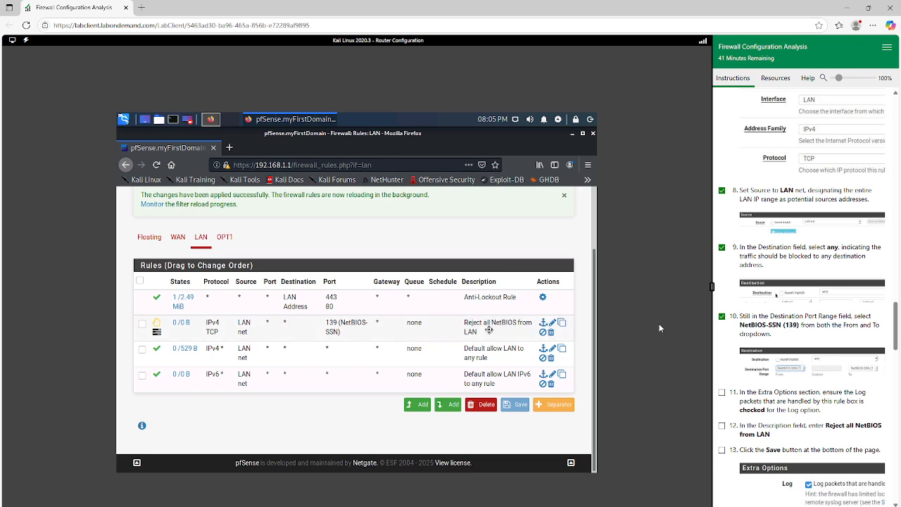
Mark exercises 11 through 14 of the LAN rule section complete in the lab instructions
{"action": "scroll", "coordinate": [861, 440], "scroll_direction": "down", "scroll_amount": 4}
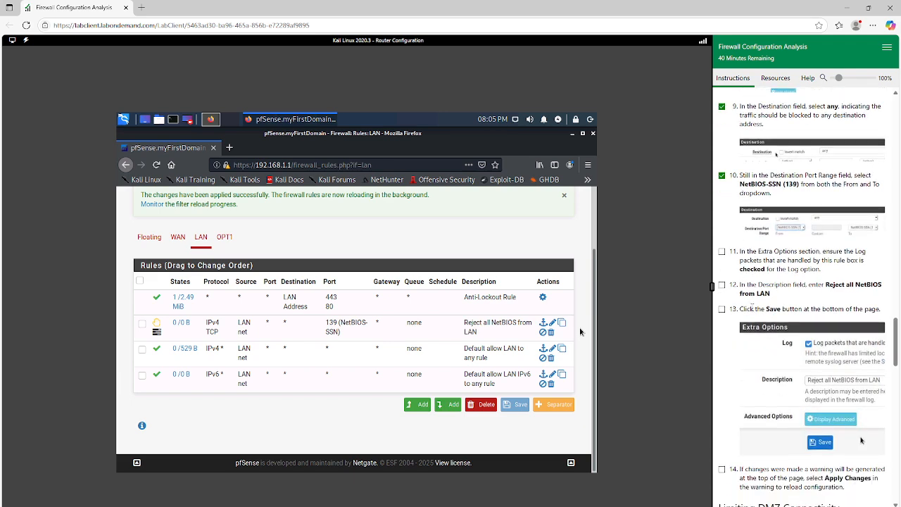
{"action": "left_click", "coordinate": [722, 251]}
{"action": "left_click", "coordinate": [721, 286]}
{"action": "left_click", "coordinate": [721, 310]}
{"action": "scroll", "coordinate": [828, 337], "scroll_direction": "down", "scroll_amount": 3}
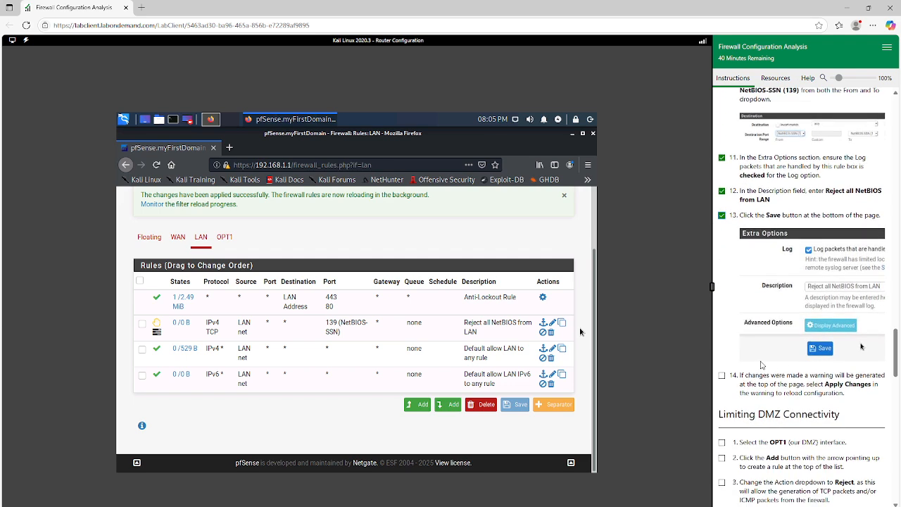
{"action": "left_click", "coordinate": [722, 375]}
Open the OPT1 interface's rules, mark Limiting DMZ Connectivity exercise 1 complete, and add a new rule at the top of the list
{"action": "scroll", "coordinate": [760, 345], "scroll_direction": "down", "scroll_amount": 3}
{"action": "scroll", "coordinate": [759, 345], "scroll_direction": "down", "scroll_amount": 4}
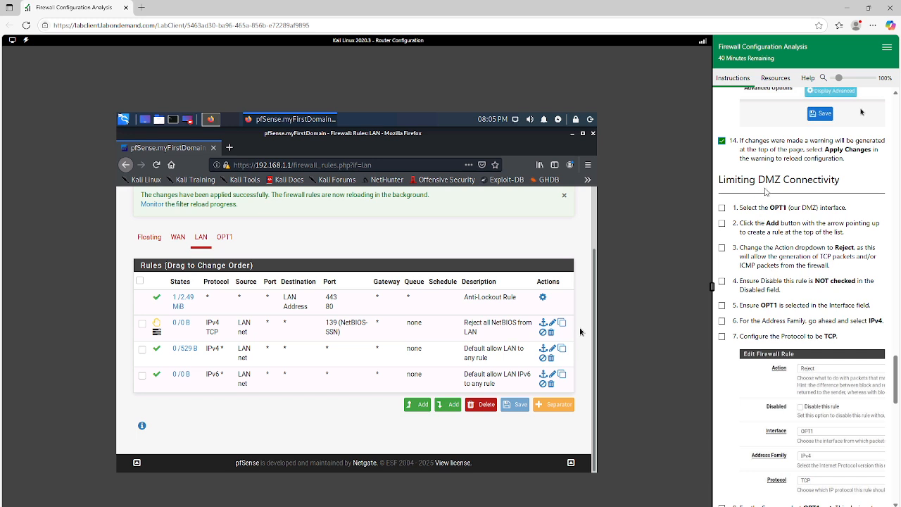
{"action": "left_click", "coordinate": [224, 239]}
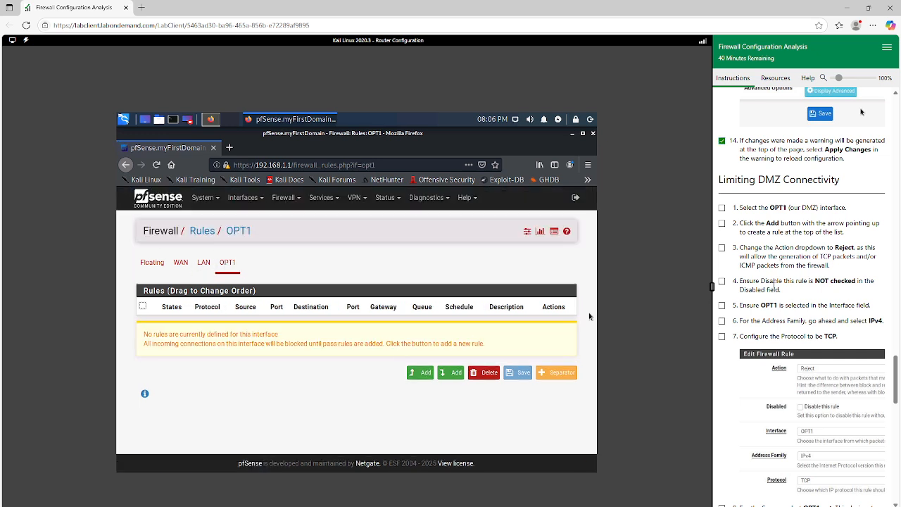
{"action": "left_click", "coordinate": [721, 208]}
{"action": "left_click", "coordinate": [416, 375]}
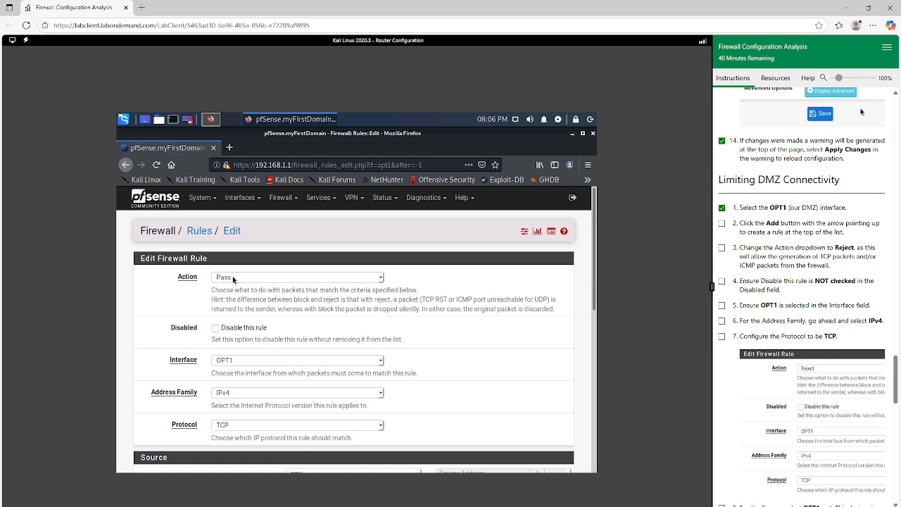
Set the new OPT1 rule's Action to Reject and check its Disabled, Interface, Address Family and Protocol settings
{"action": "left_click", "coordinate": [234, 278]}
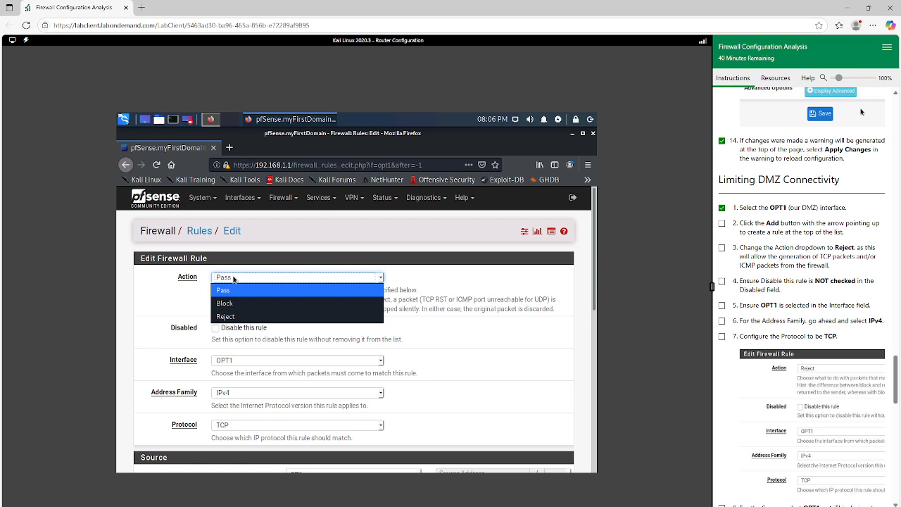
{"action": "left_click", "coordinate": [235, 317]}
{"action": "scroll", "coordinate": [239, 321], "scroll_direction": "down", "scroll_amount": 2}
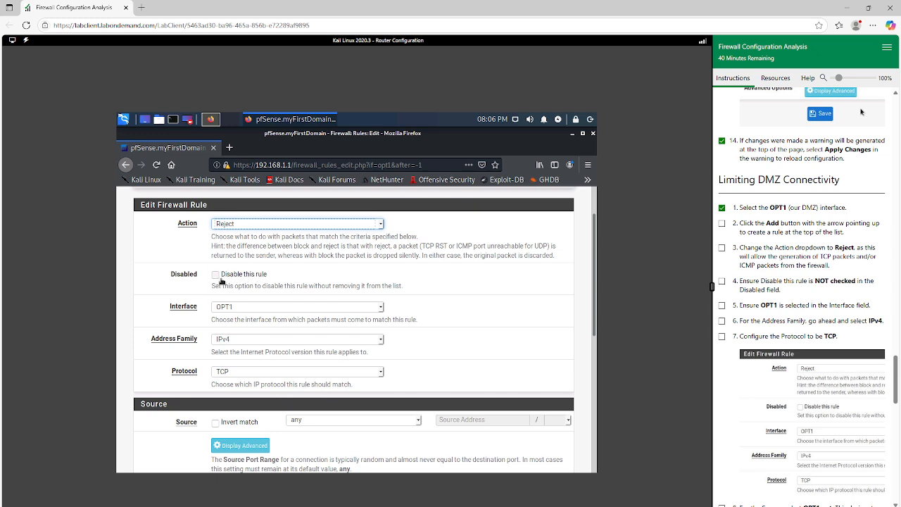
{"action": "scroll", "coordinate": [422, 295], "scroll_direction": "down", "scroll_amount": 2}
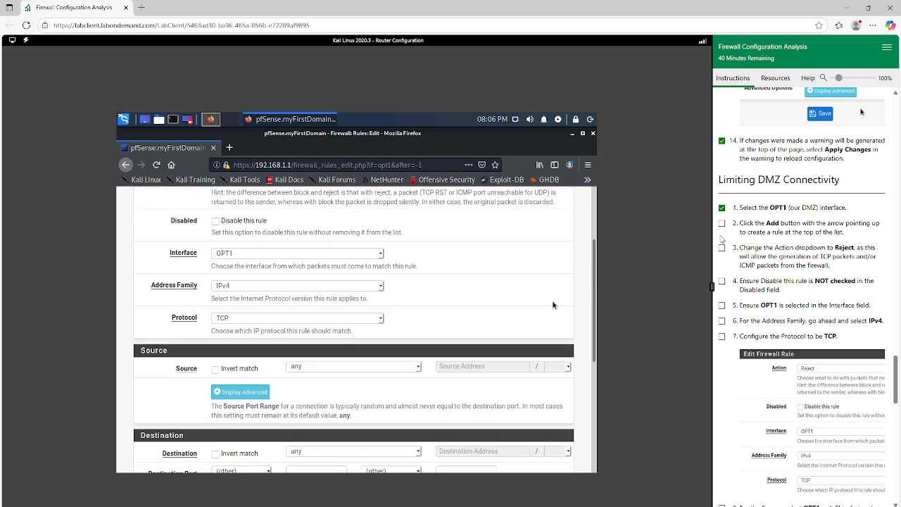
Mark exercises 2 through 7 of the Limiting DMZ Connectivity section complete
{"action": "left_click", "coordinate": [722, 223]}
{"action": "scroll", "coordinate": [386, 281], "scroll_direction": "up", "scroll_amount": 2}
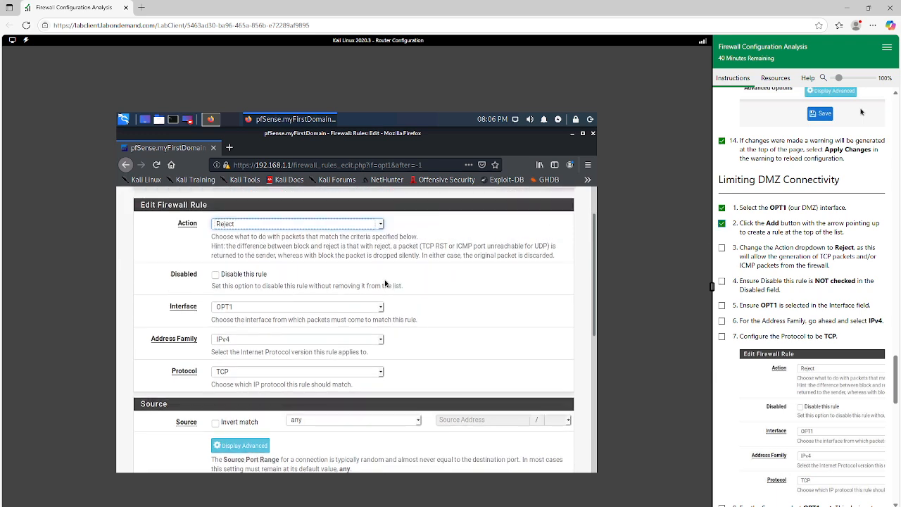
{"action": "left_click", "coordinate": [721, 248]}
{"action": "left_click", "coordinate": [721, 280]}
{"action": "left_click", "coordinate": [721, 306]}
{"action": "left_click", "coordinate": [722, 320]}
{"action": "left_click", "coordinate": [722, 336]}
Mark DMZ exercise 8 complete and set the OPT1 rule's Source to OPT1 net
{"action": "scroll", "coordinate": [248, 320], "scroll_direction": "down", "scroll_amount": 1}
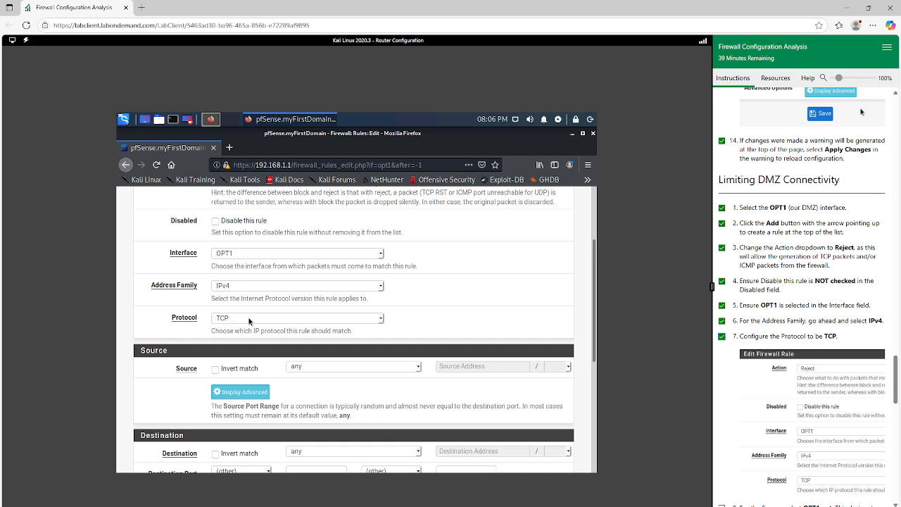
{"action": "scroll", "coordinate": [762, 323], "scroll_direction": "down", "scroll_amount": 2}
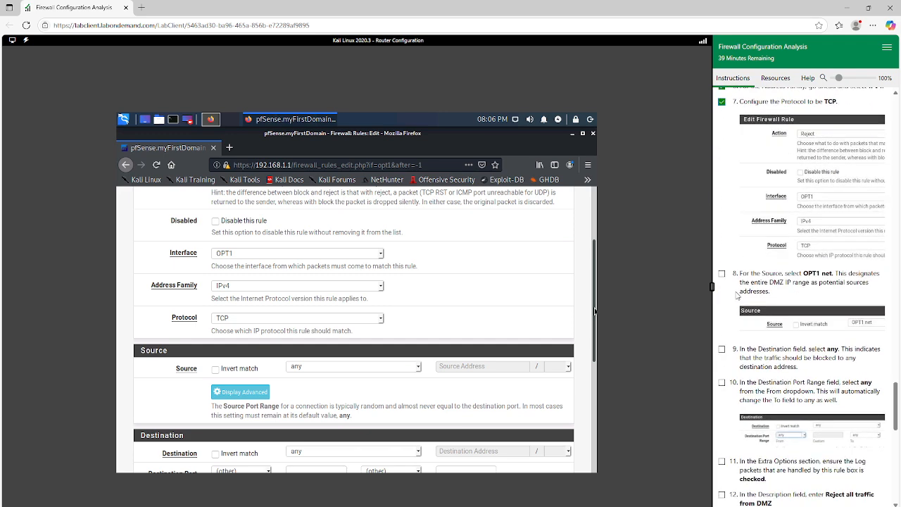
{"action": "left_click", "coordinate": [722, 273]}
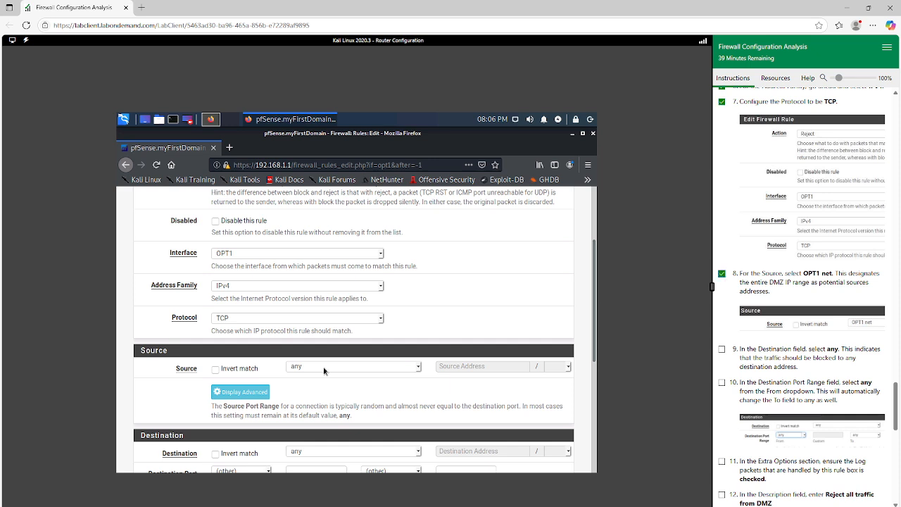
{"action": "scroll", "coordinate": [282, 355], "scroll_direction": "down", "scroll_amount": 2}
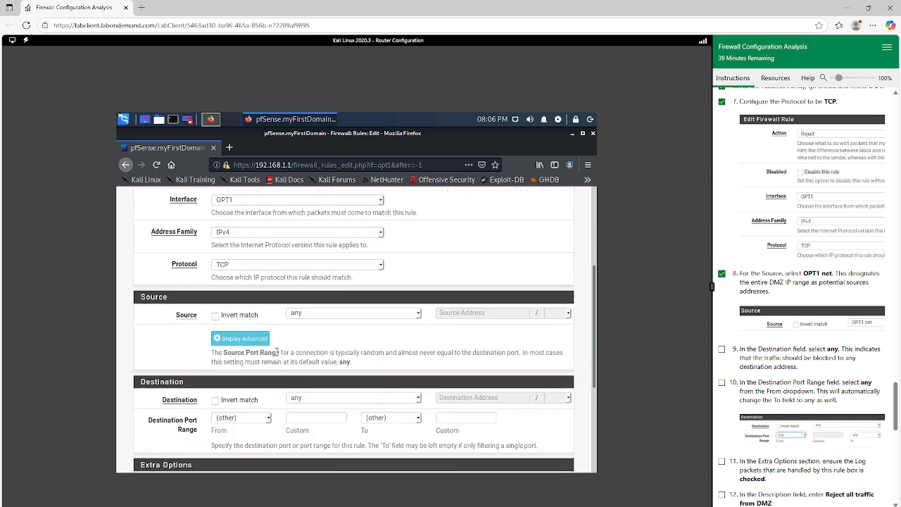
{"action": "left_click", "coordinate": [303, 314]}
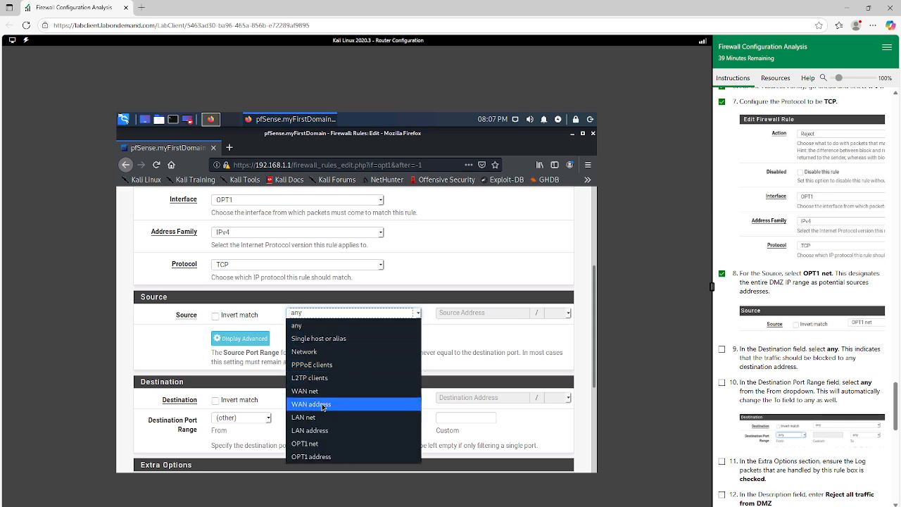
{"action": "left_click", "coordinate": [315, 446]}
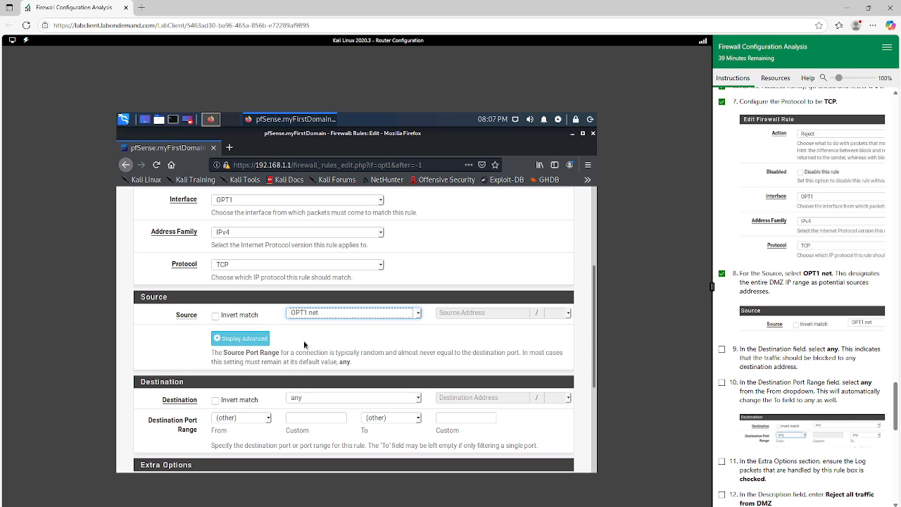
Set the OPT1 rule's Destination Port Range to any and mark DMZ exercises 9 and 10 complete
{"action": "scroll", "coordinate": [304, 344], "scroll_direction": "down", "scroll_amount": 1}
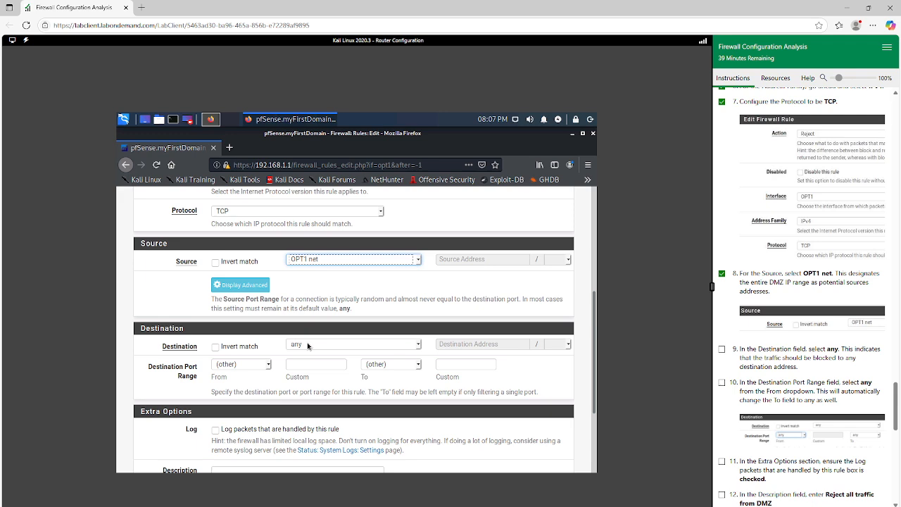
{"action": "left_click", "coordinate": [264, 366]}
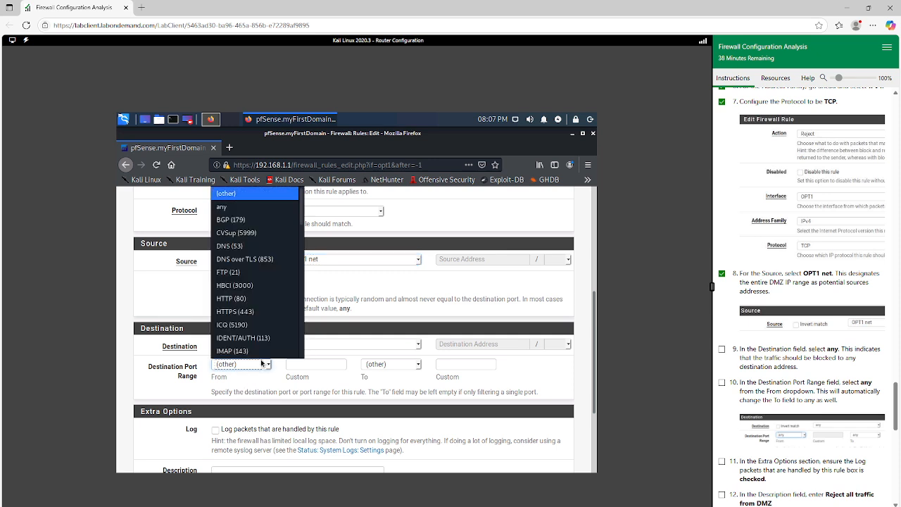
{"action": "left_click", "coordinate": [238, 207]}
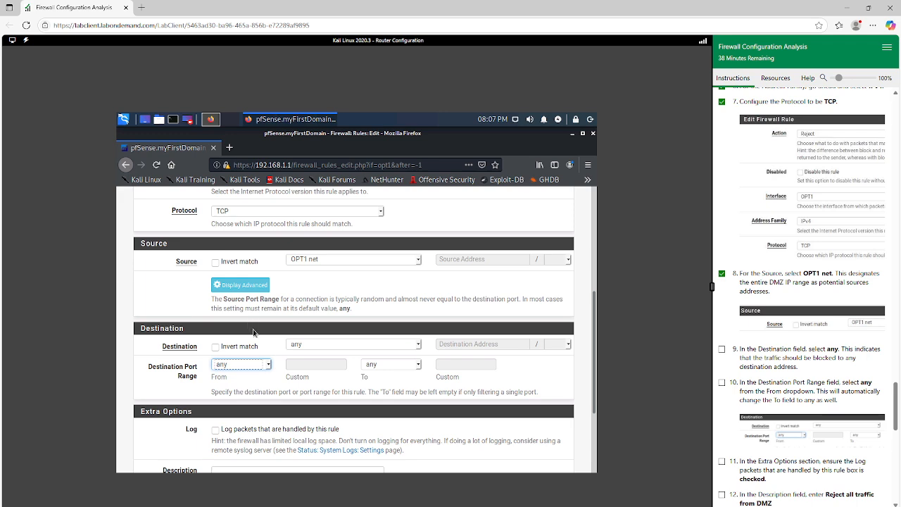
{"action": "scroll", "coordinate": [259, 345], "scroll_direction": "down", "scroll_amount": 2}
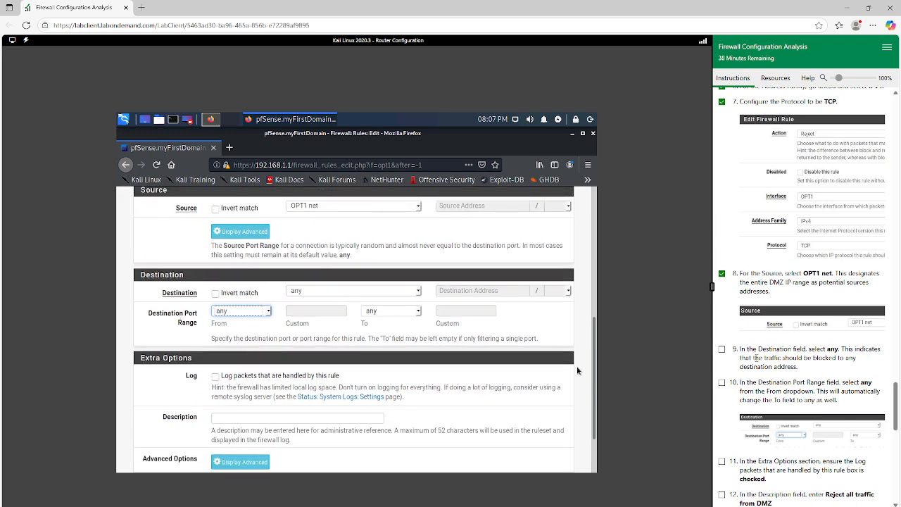
{"action": "left_click", "coordinate": [722, 349]}
{"action": "scroll", "coordinate": [745, 362], "scroll_direction": "down", "scroll_amount": 1}
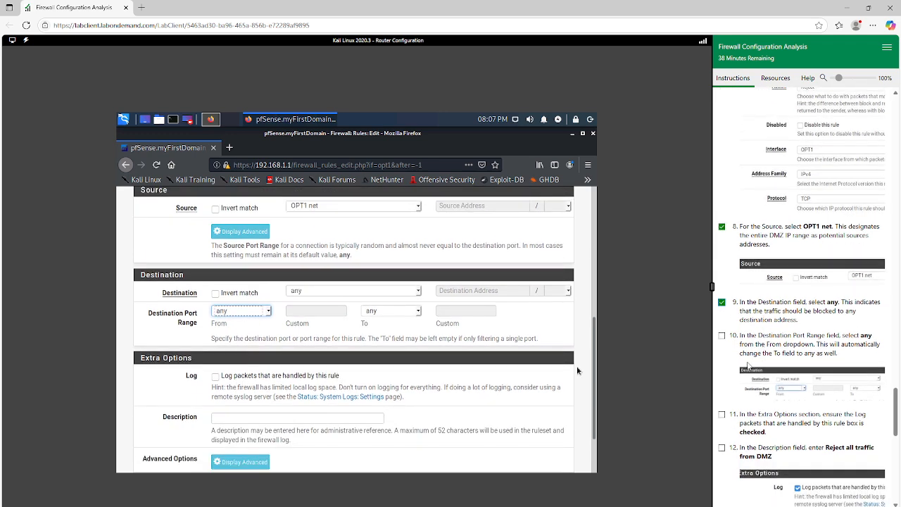
{"action": "left_click", "coordinate": [722, 335]}
{"action": "scroll", "coordinate": [772, 362], "scroll_direction": "down", "scroll_amount": 1}
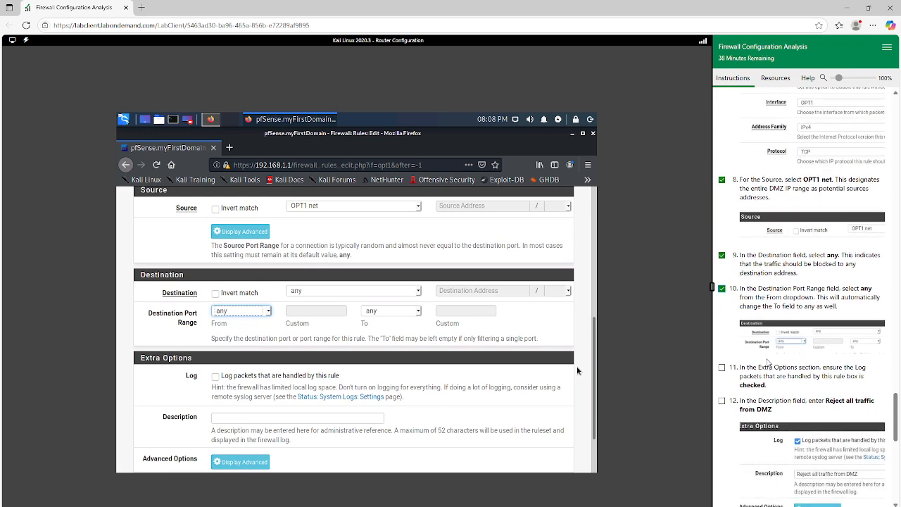
Mark DMZ exercise 11 complete and enable logging of packets handled by the OPT1 rule
{"action": "scroll", "coordinate": [710, 366], "scroll_direction": "down", "scroll_amount": 1}
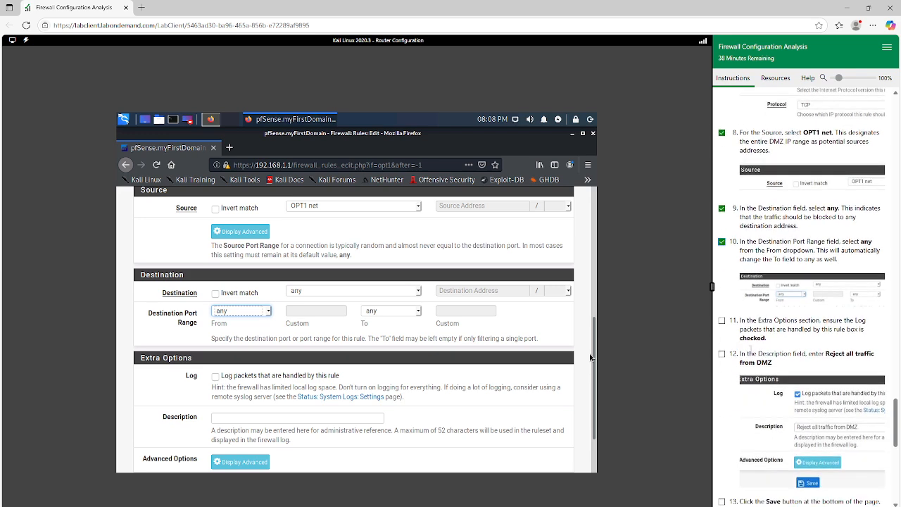
{"action": "left_click", "coordinate": [722, 321]}
{"action": "left_click", "coordinate": [215, 376]}
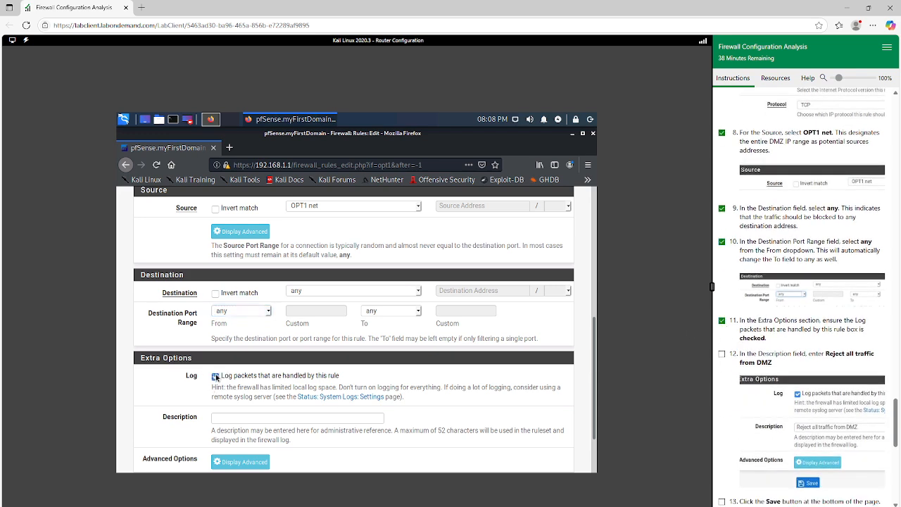
Set the OPT1 rule's Description to "Reject all traffic from DMZ" and mark DMZ exercise 12 complete
{"action": "scroll", "coordinate": [356, 386], "scroll_direction": "down", "scroll_amount": 2}
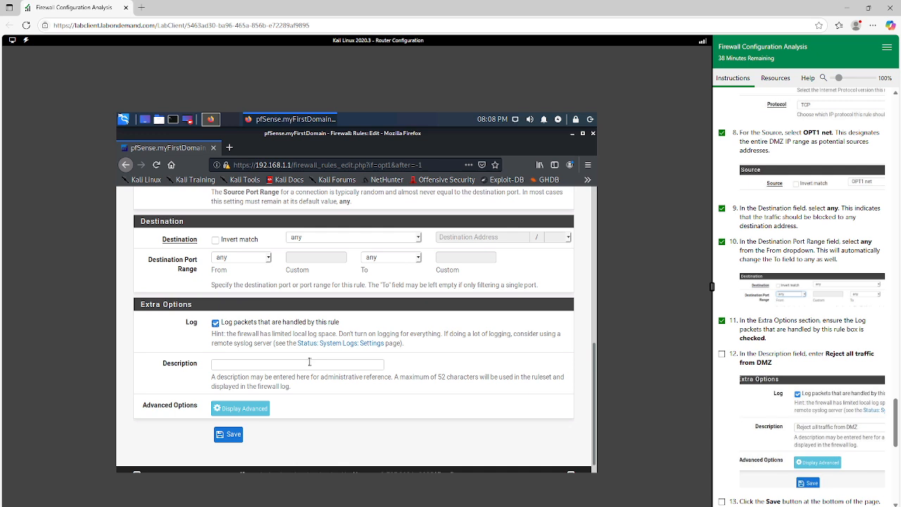
{"action": "left_click", "coordinate": [309, 363]}
{"action": "type", "text": "Reject"}
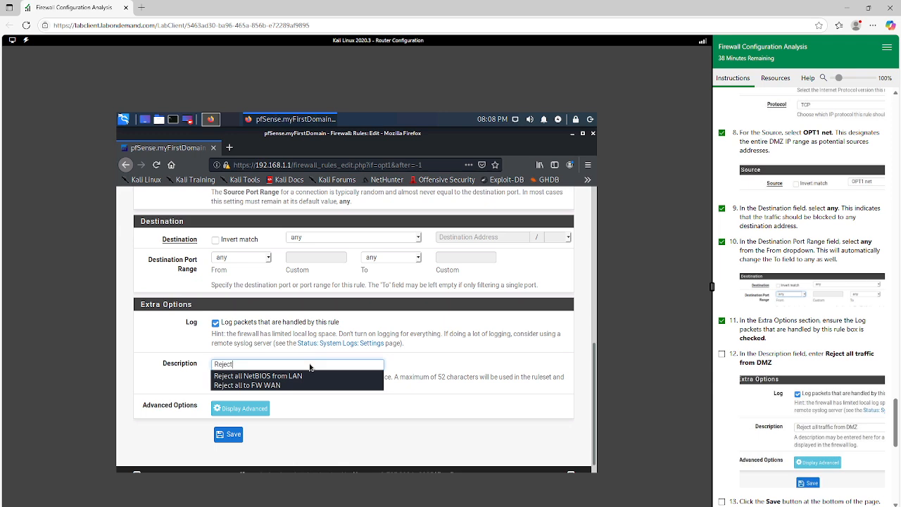
{"action": "type", "text": " all traffic"}
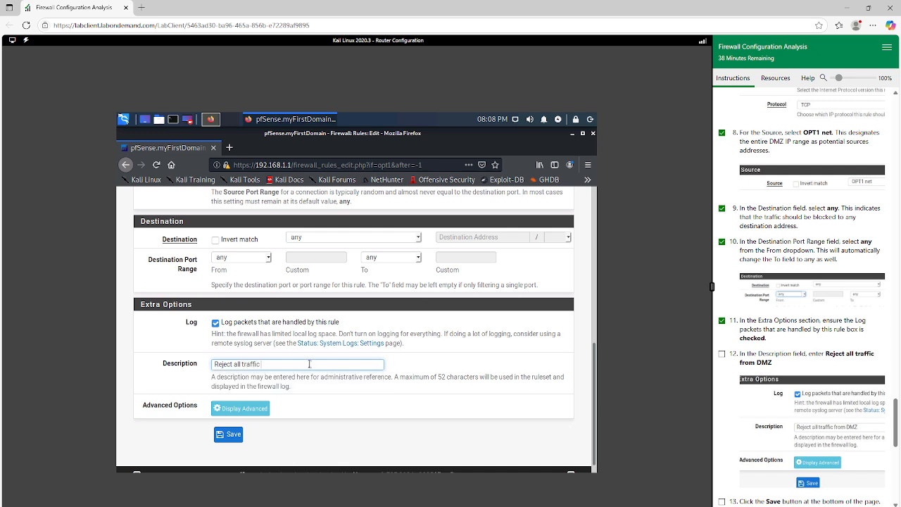
{"action": "type", "text": " from DMZ"}
{"action": "scroll", "coordinate": [728, 339], "scroll_direction": "down", "scroll_amount": 1}
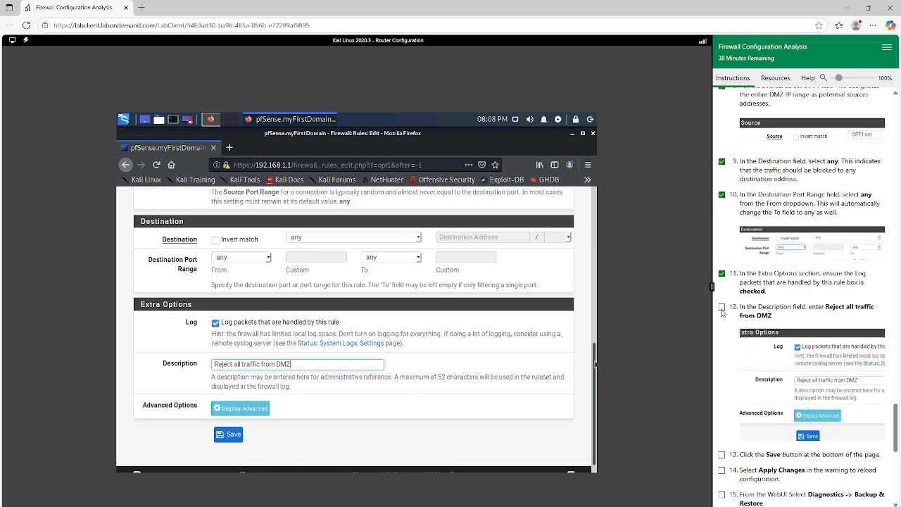
{"action": "left_click", "coordinate": [721, 307]}
Save the OPT1 rule and apply the firewall changes, marking DMZ exercises 13 and 14 complete
{"action": "scroll", "coordinate": [800, 380], "scroll_direction": "down", "scroll_amount": 1}
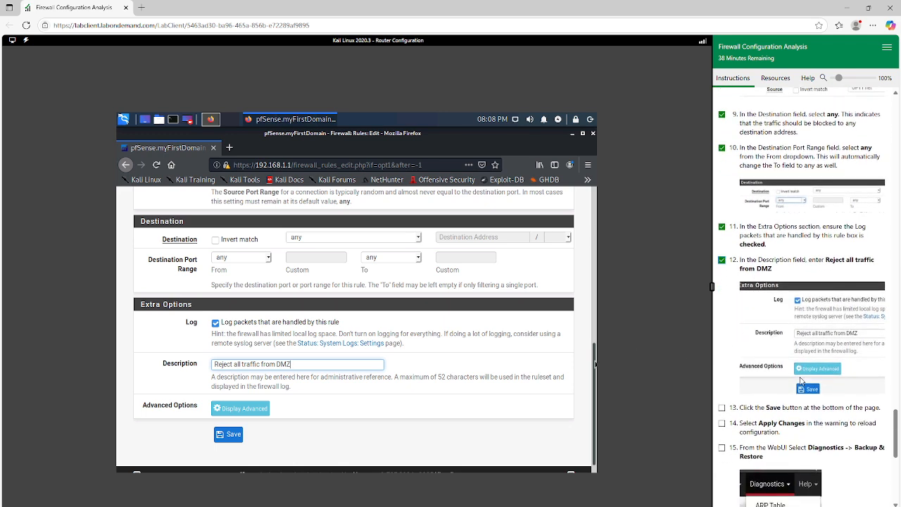
{"action": "left_click", "coordinate": [215, 438]}
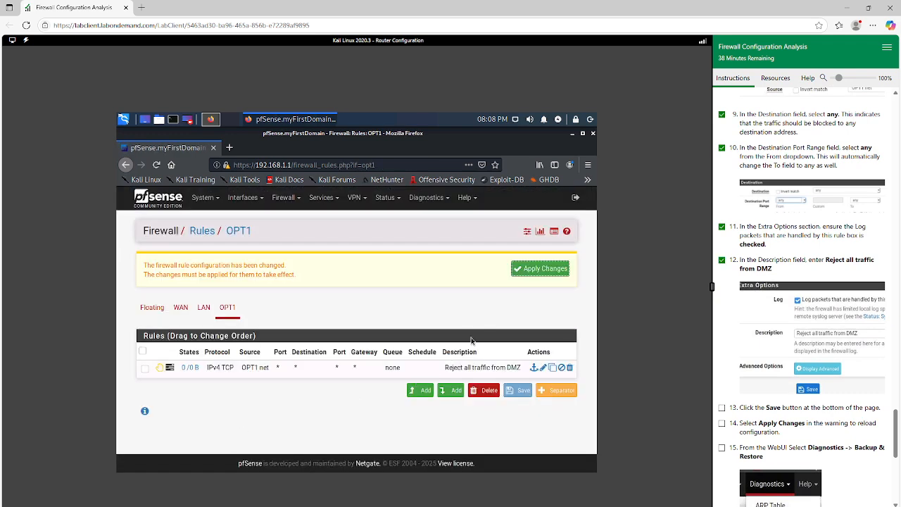
{"action": "left_click", "coordinate": [538, 271]}
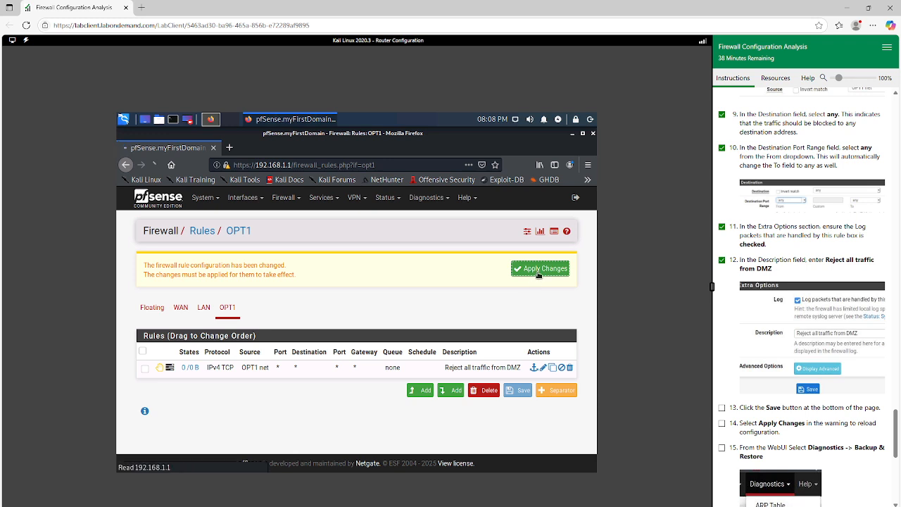
{"action": "left_click", "coordinate": [721, 408]}
{"action": "left_click", "coordinate": [721, 423]}
Mark DMZ exercise 15 complete and open the Backup & Restore page of pfSense Diagnostics
{"action": "scroll", "coordinate": [765, 442], "scroll_direction": "down", "scroll_amount": 1}
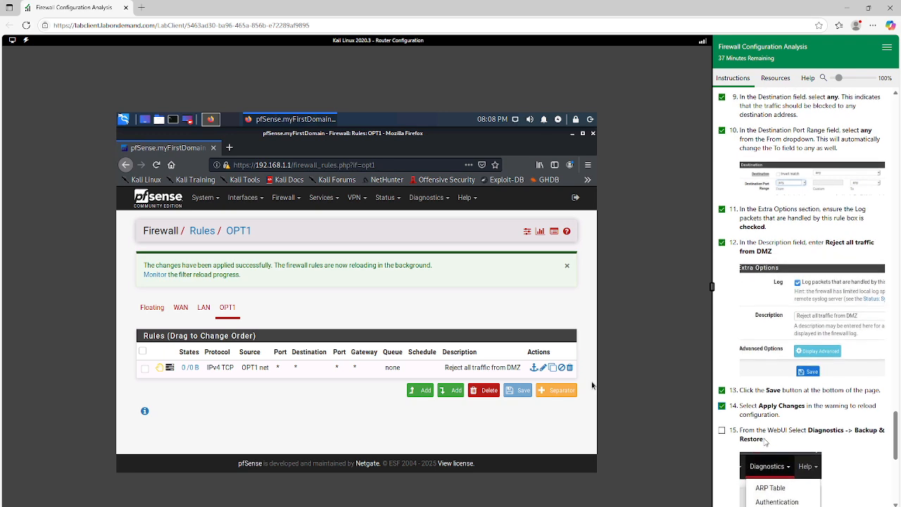
{"action": "scroll", "coordinate": [765, 442], "scroll_direction": "down", "scroll_amount": 3}
{"action": "left_click", "coordinate": [722, 354]}
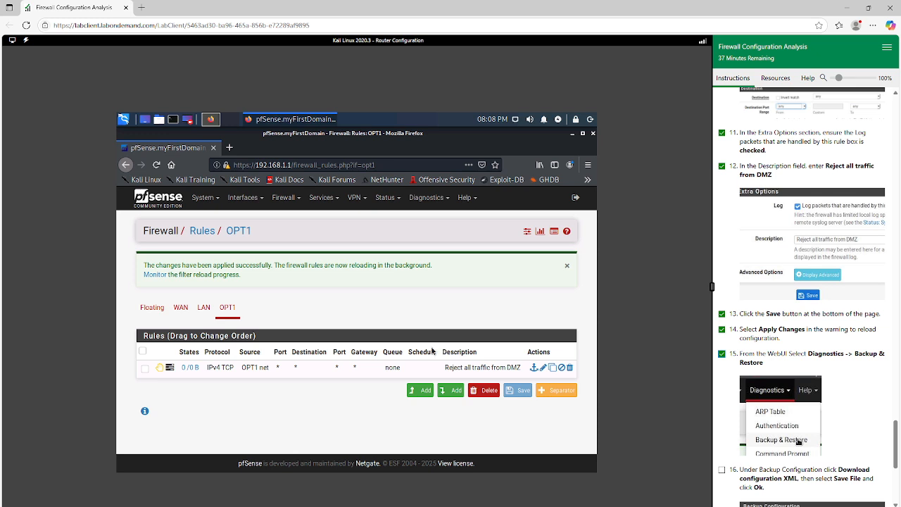
{"action": "left_click", "coordinate": [426, 197]}
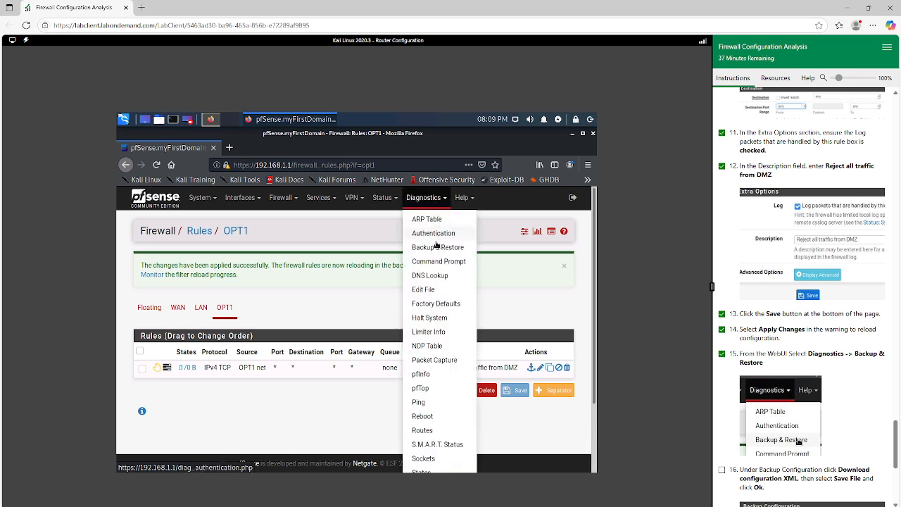
{"action": "left_click", "coordinate": [438, 250]}
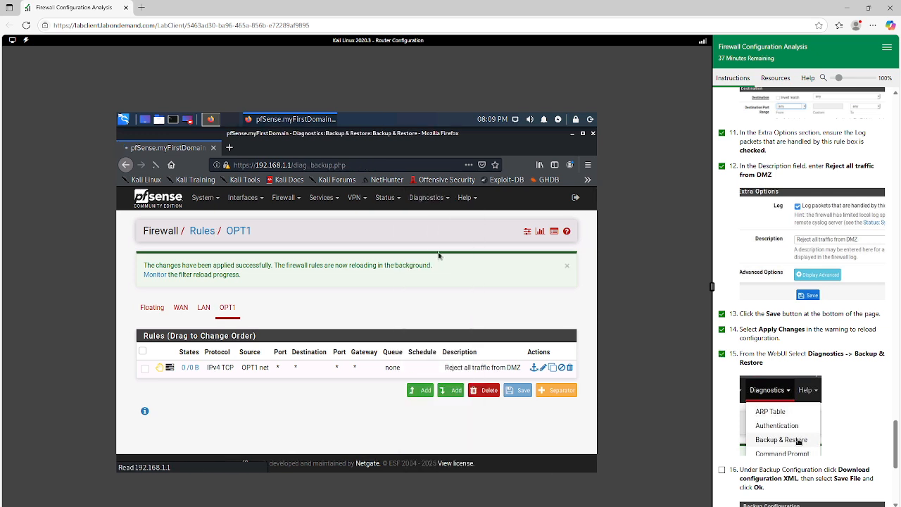
Download the pfSense configuration as XML using Save File, and mark DMZ exercise 16 complete
{"action": "scroll", "coordinate": [327, 354], "scroll_direction": "down", "scroll_amount": 2}
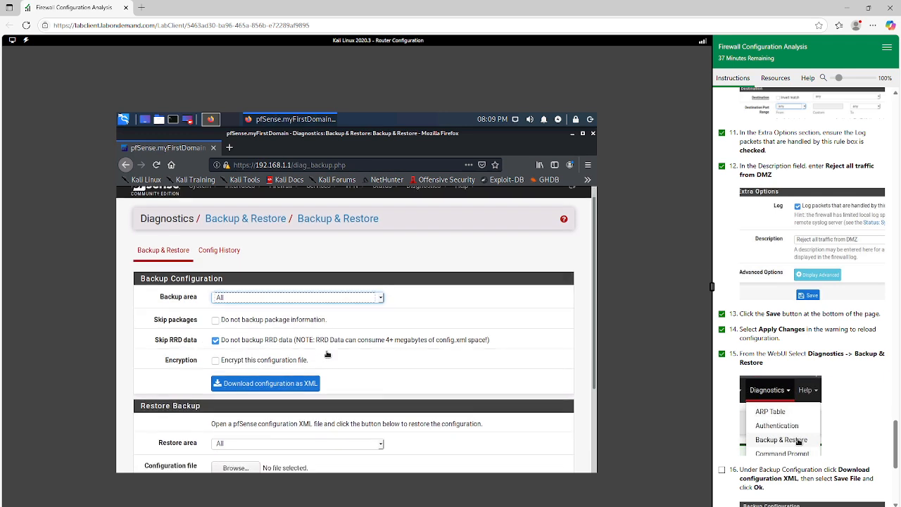
{"action": "left_click", "coordinate": [275, 347]}
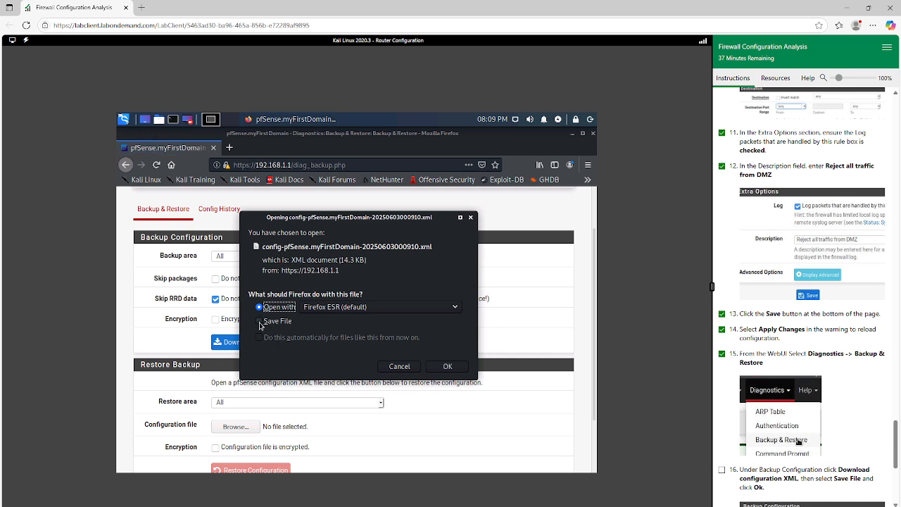
{"action": "left_click", "coordinate": [259, 321]}
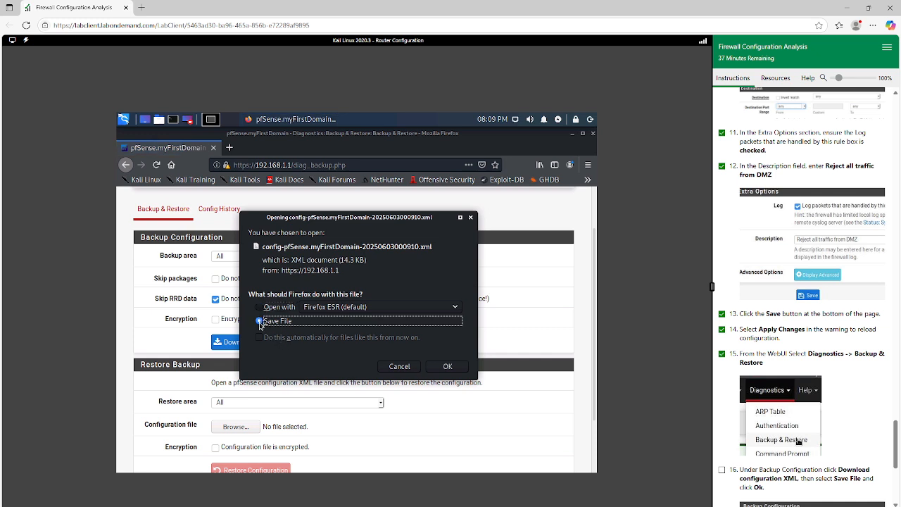
{"action": "left_click", "coordinate": [439, 367]}
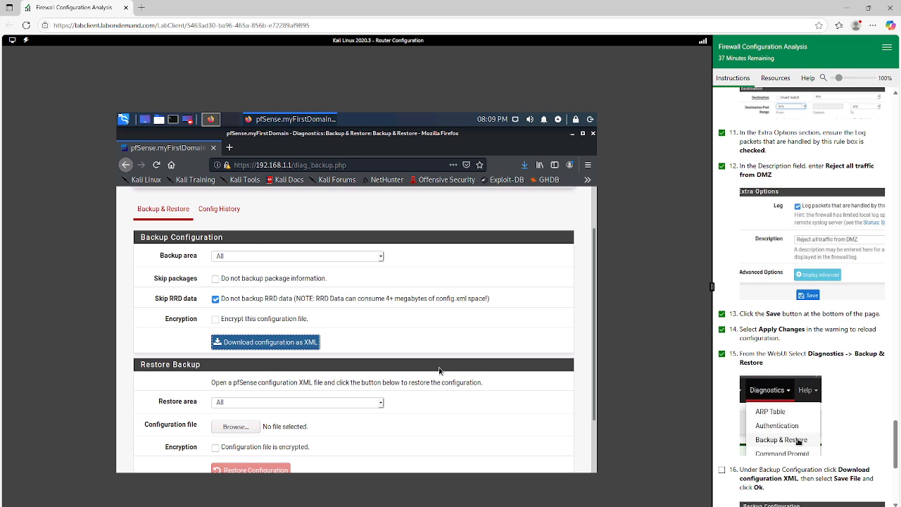
{"action": "scroll", "coordinate": [808, 372], "scroll_direction": "down", "scroll_amount": 1}
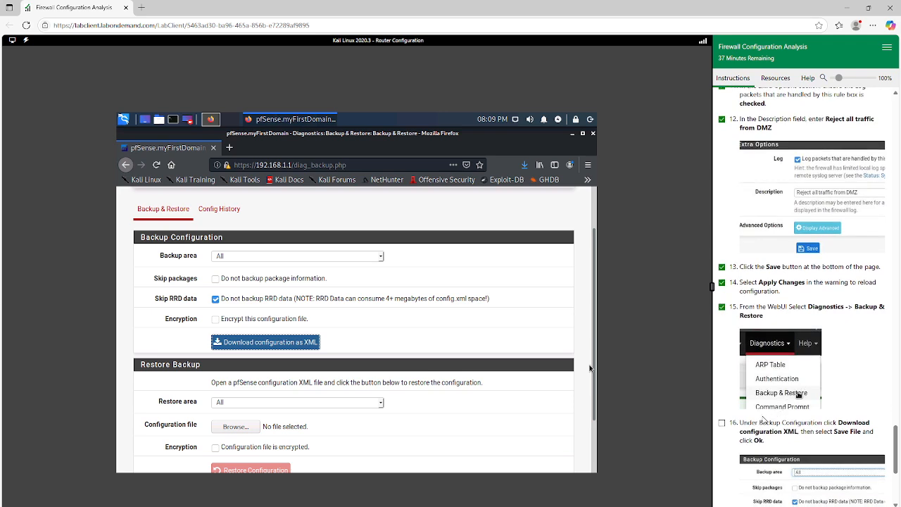
{"action": "left_click", "coordinate": [723, 423]}
Read lab exercises 17 to 20, close Firefox and switch to a new Kali terminal
{"action": "scroll", "coordinate": [752, 416], "scroll_direction": "down", "scroll_amount": 3}
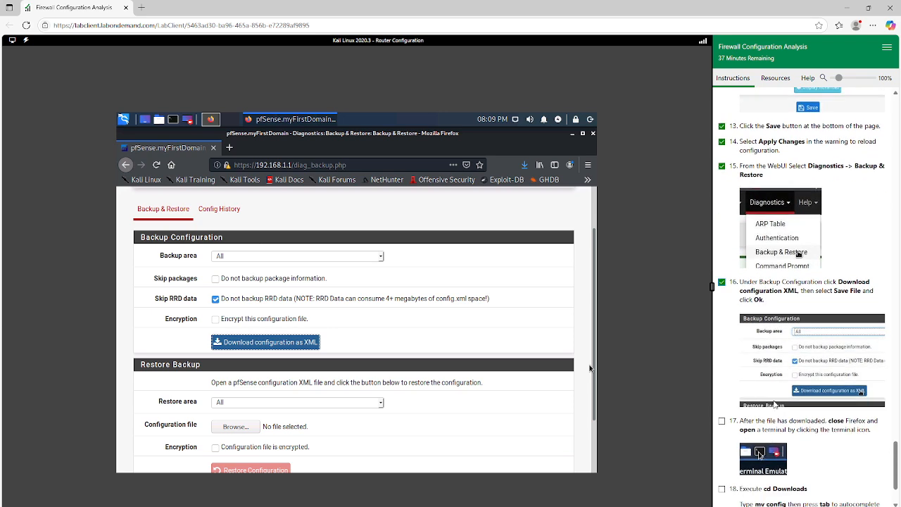
{"action": "scroll", "coordinate": [769, 365], "scroll_direction": "down", "scroll_amount": 1}
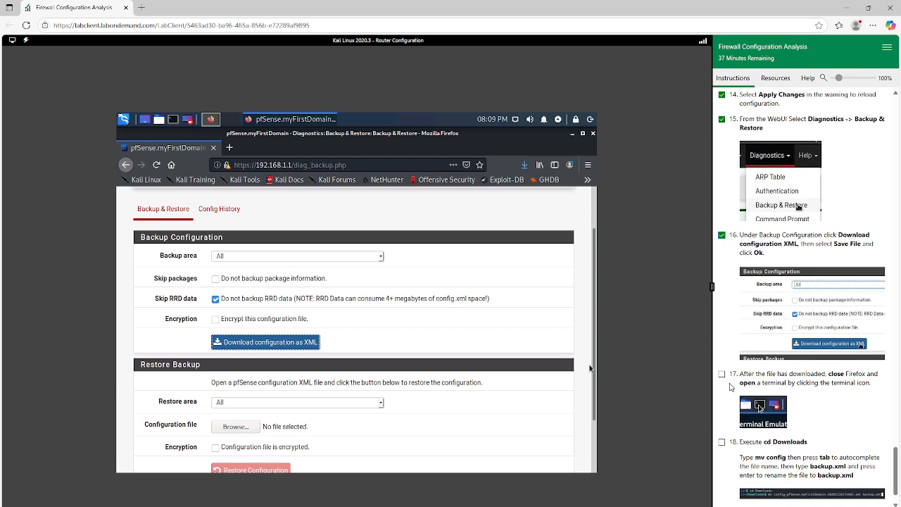
{"action": "scroll", "coordinate": [732, 388], "scroll_direction": "down", "scroll_amount": 1}
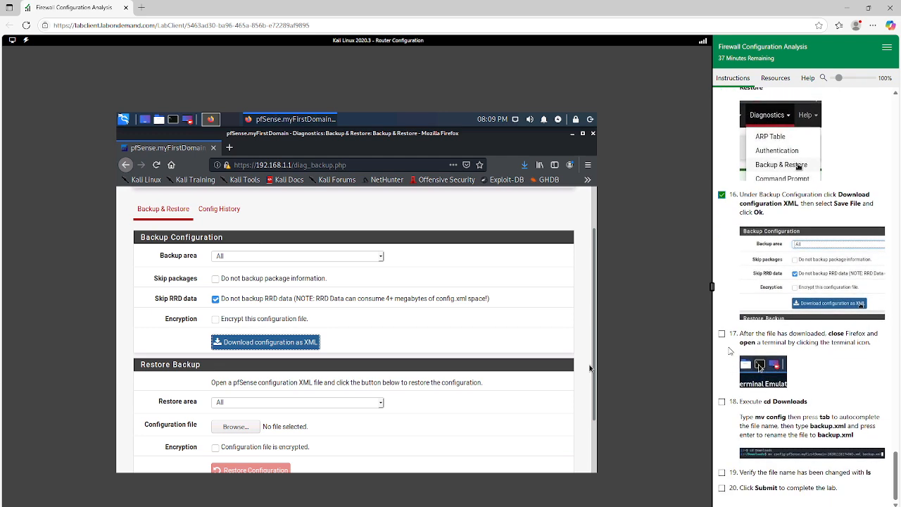
{"action": "left_click", "coordinate": [213, 148]}
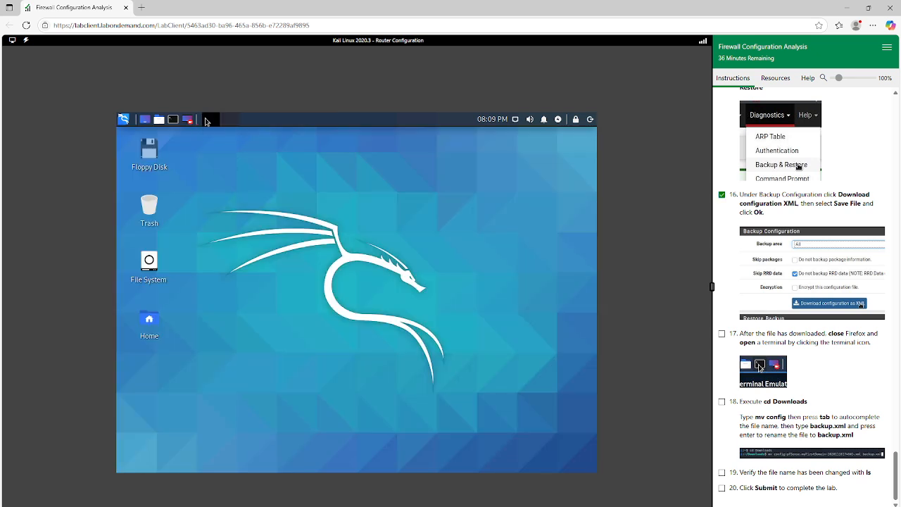
{"action": "double_click", "coordinate": [174, 121]}
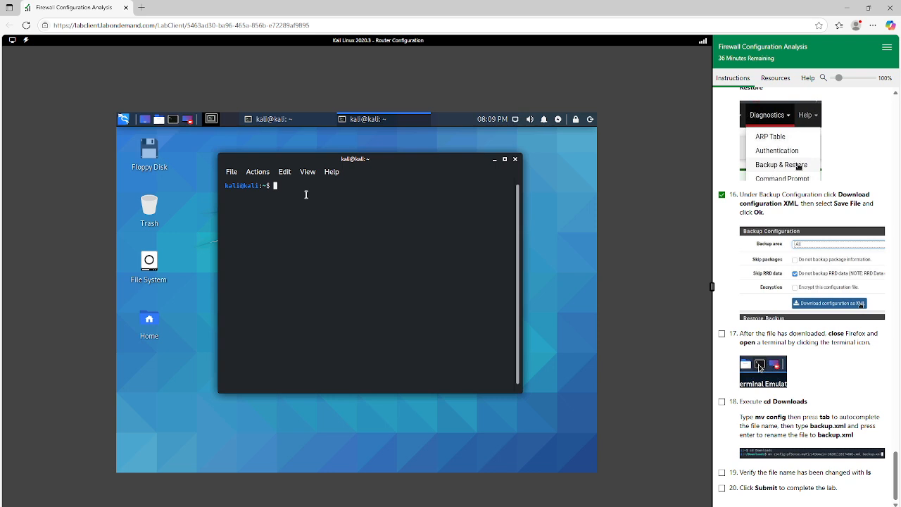
Try to change the terminal's working directory with cd Download
{"action": "type", "text": "cd "}
{"action": "type", "text": "Desktop"}
{"action": "key", "text": "BackSpace"}
{"action": "key", "text": "BackSpace"}
{"action": "key", "text": "BackSpace"}
{"action": "key", "text": "BackSpace"}
{"action": "key", "text": "BackSpace"}
{"action": "key", "text": "BackSpace"}
{"action": "type", "text": "ownload"}
{"action": "key", "text": "BackSpace"}
{"action": "key", "text": "Return"}
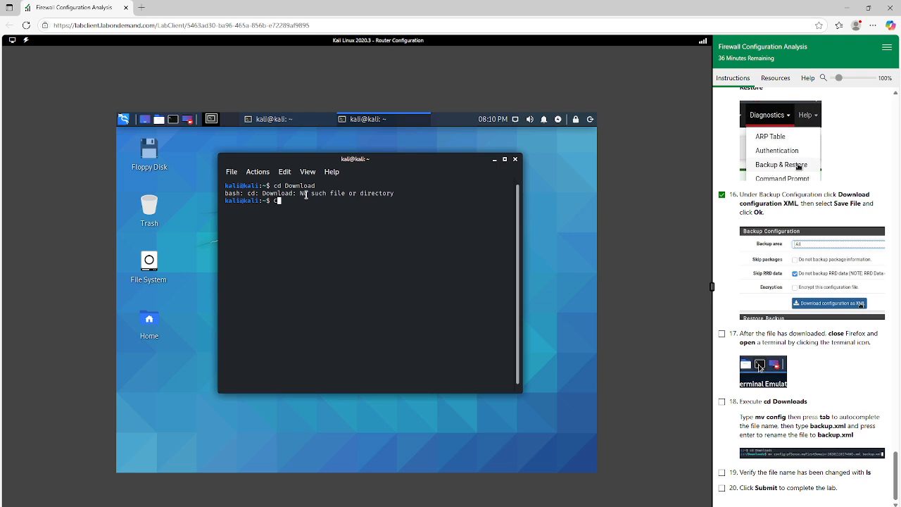
Change the terminal's working directory with cd Downloads
{"action": "type", "text": "cd "}
{"action": "type", "text": "D"}
{"action": "type", "text": "onwloa"}
{"action": "type", "text": "ds"}
{"action": "key", "text": "BackSpace"}
{"action": "key", "text": "BackSpace"}
{"action": "key", "text": "BackSpace"}
{"action": "key", "text": "BackSpace"}
{"action": "key", "text": "BackSpace"}
{"action": "key", "text": "BackSpace"}
{"action": "key", "text": "BackSpace"}
{"action": "type", "text": "wnloads"}
{"action": "key", "text": "Return"}
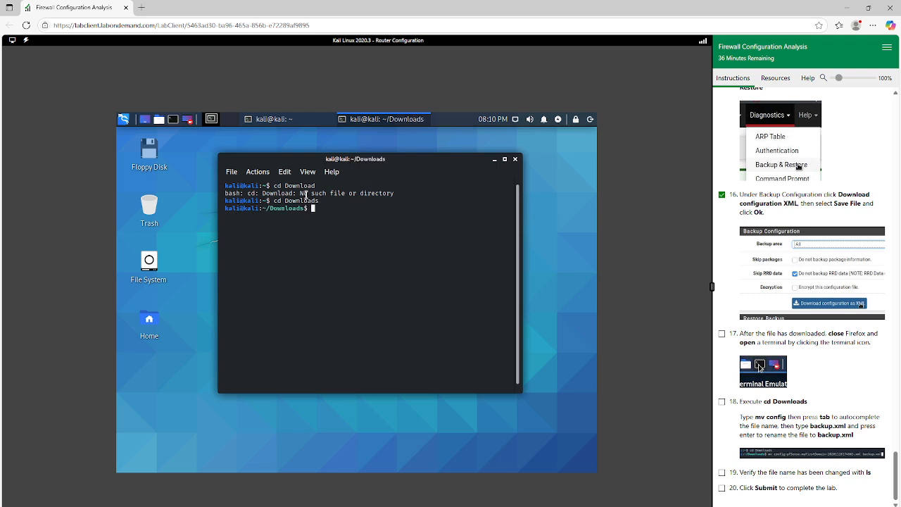
List the Downloads directory's files with ls and mark DMZ exercises 17 and 18 complete
{"action": "type", "text": "ls"}
{"action": "key", "text": "Return"}
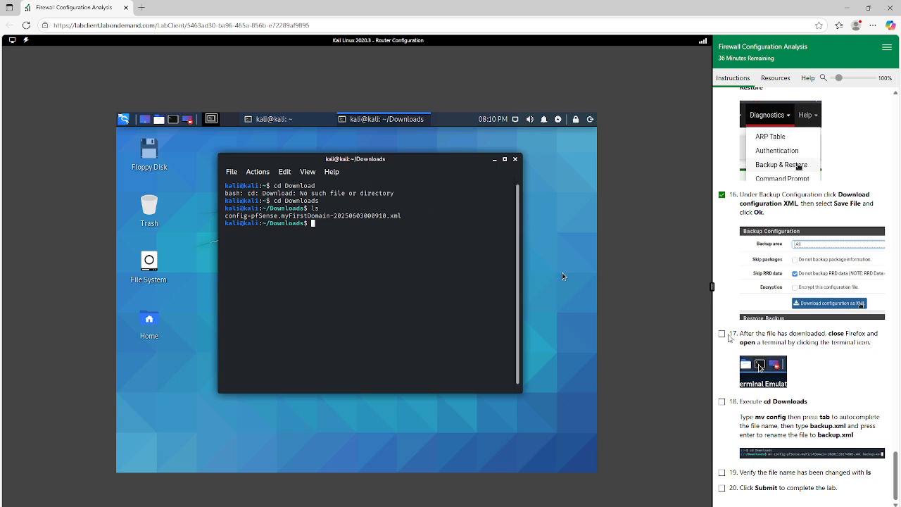
{"action": "left_click", "coordinate": [722, 334]}
{"action": "left_click", "coordinate": [722, 403]}
Rename config-pfSense.myFirstDomain-20250603000910.xml to backup.xml with the mv command
{"action": "type", "text": "mv"}
{"action": "type", "text": "config"}
{"action": "key", "text": "Tab"}
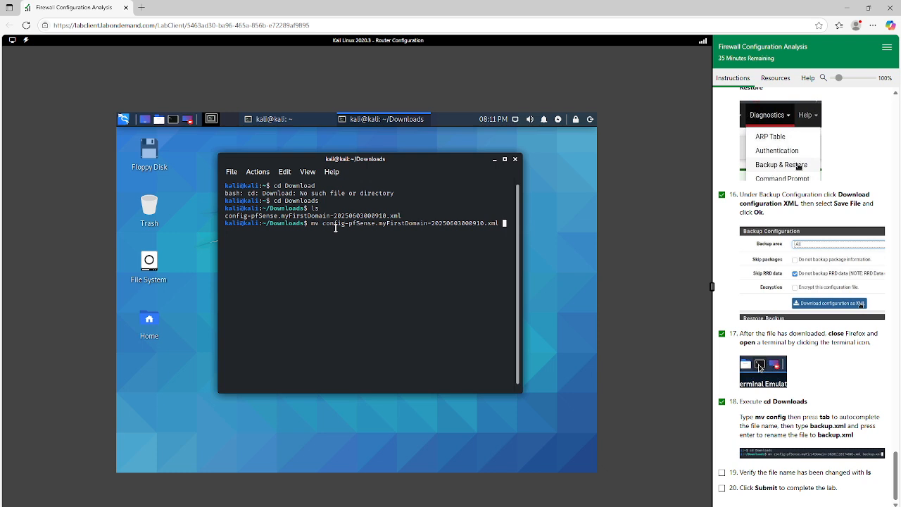
{"action": "type", "text": "backup.xml"}
{"action": "key", "text": "Return"}
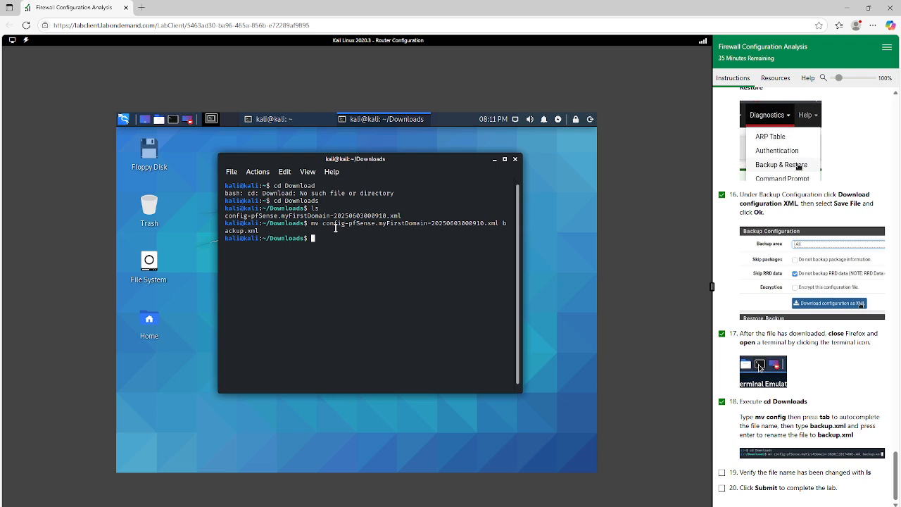
Check the renamed file in Downloads with ls and mark DMZ exercise 19 complete
{"action": "type", "text": "ls"}
{"action": "key", "text": "Return"}
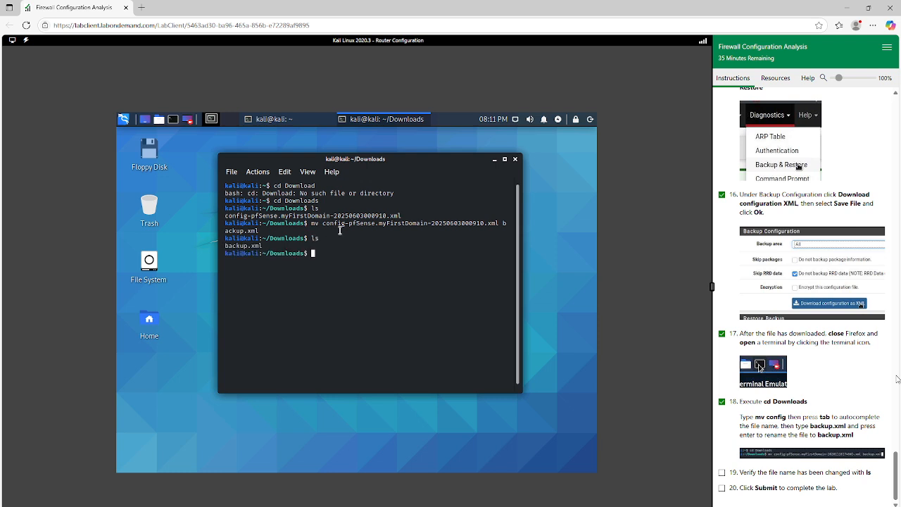
{"action": "left_click", "coordinate": [721, 473]}
Mark DMZ exercise 20 complete and submit the lab for grading, confirming the submission
{"action": "left_click", "coordinate": [722, 488]}
{"action": "left_click", "coordinate": [867, 504]}
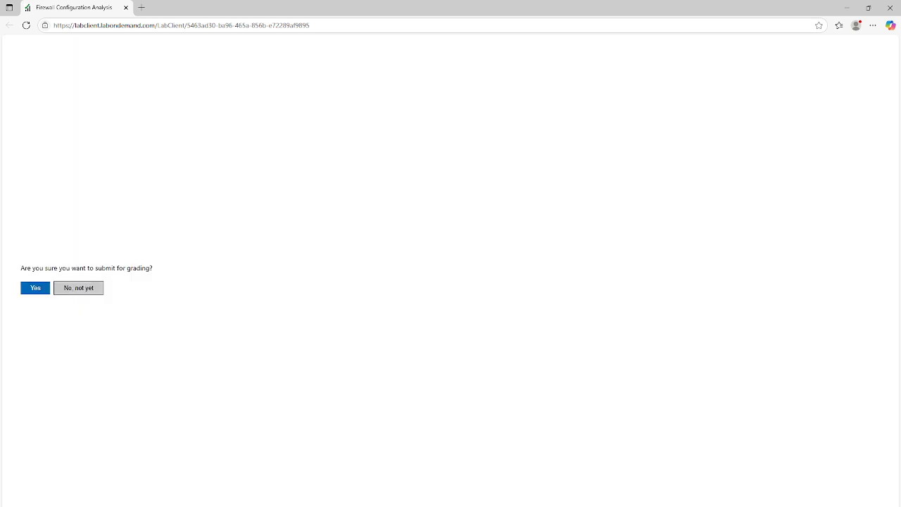
{"action": "left_click", "coordinate": [37, 289]}
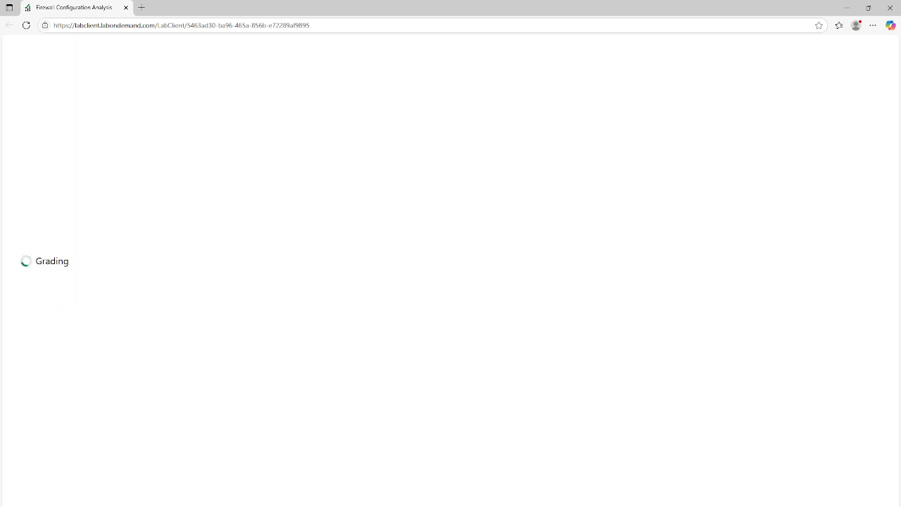